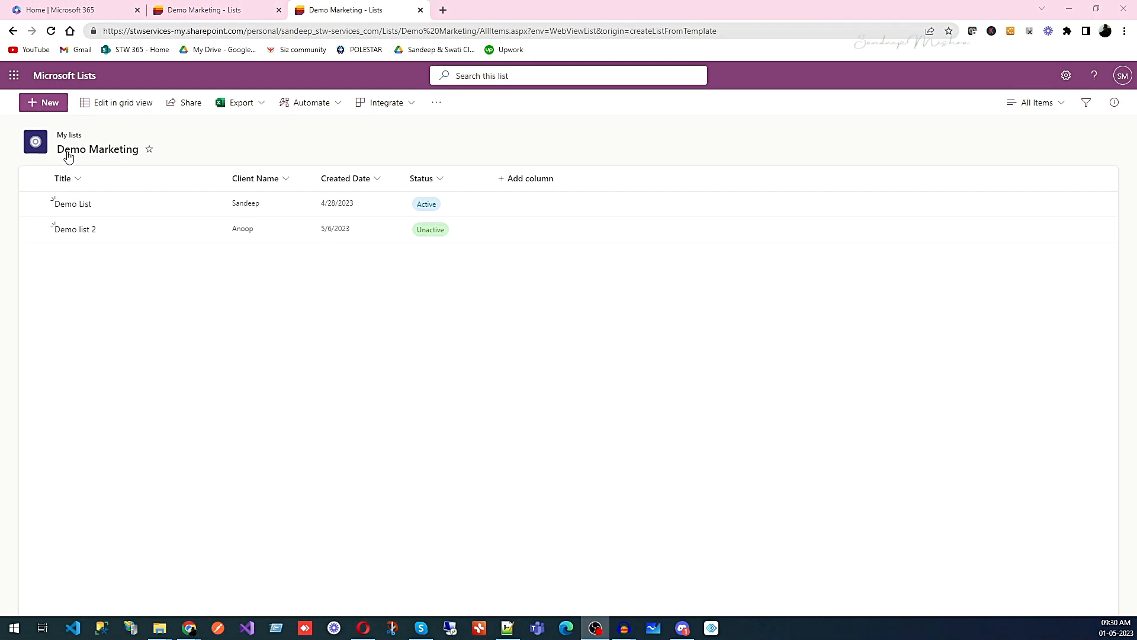
{"action": "left_click", "coordinate": [261, 361]}
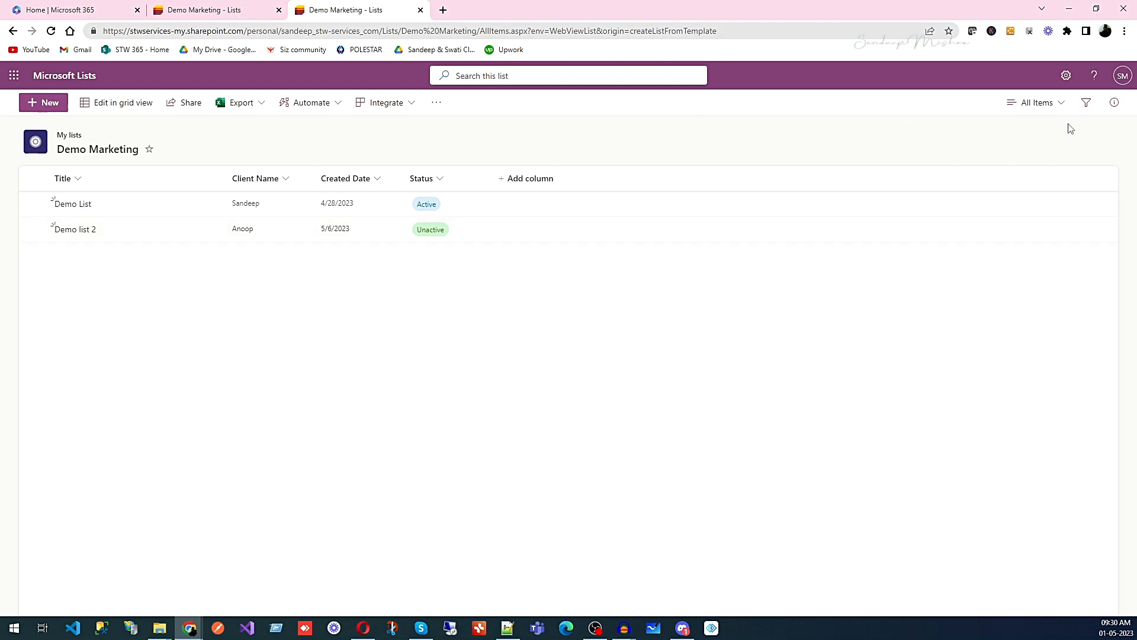
{"action": "left_click", "coordinate": [623, 212]}
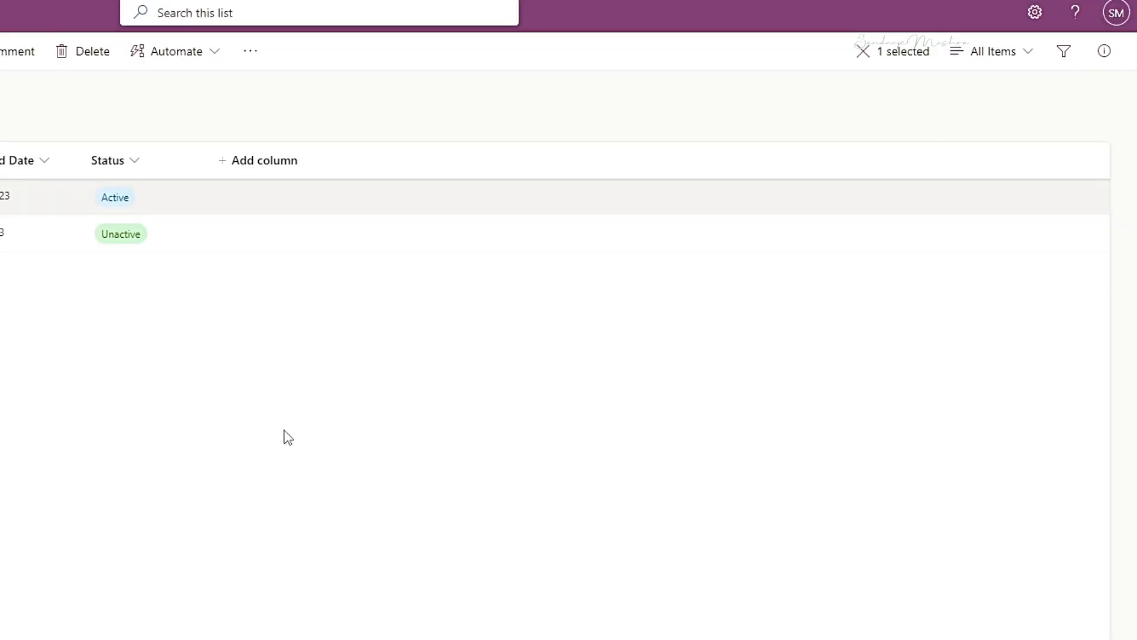
{"action": "left_click", "coordinate": [287, 437]}
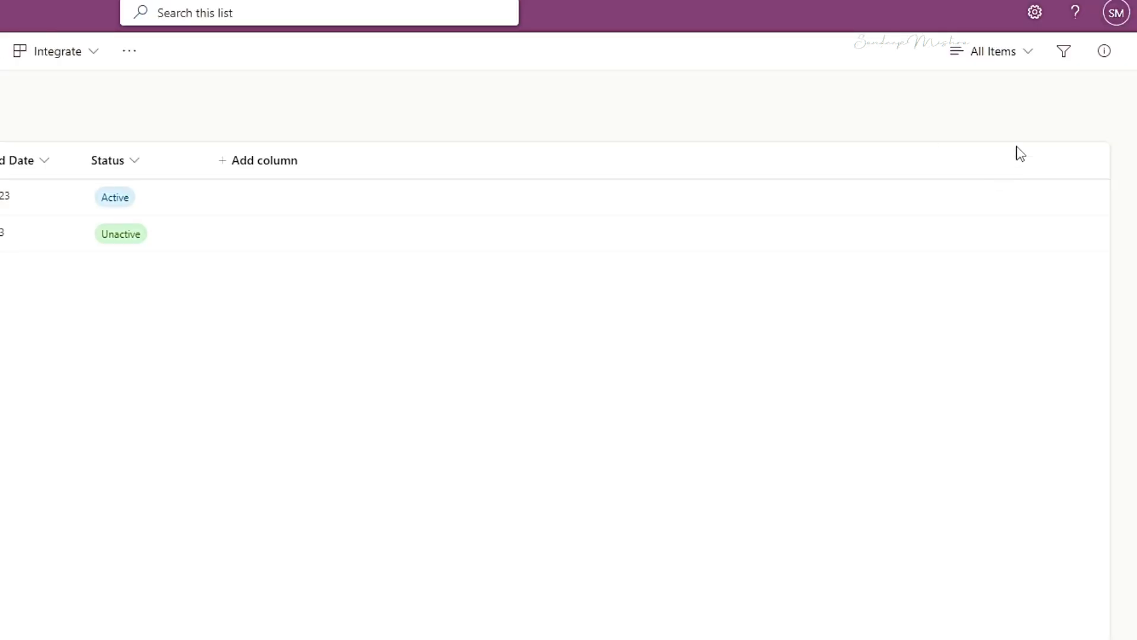
View the list's available filter options, and close the filters without applying any.
{"action": "left_click", "coordinate": [1064, 53]}
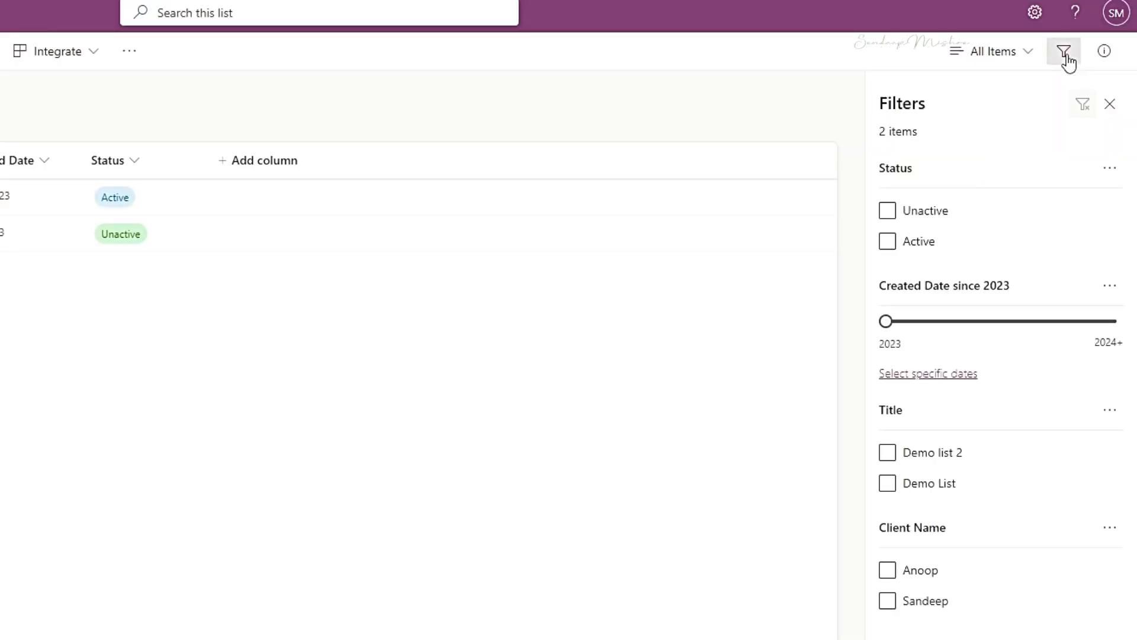
{"action": "left_click", "coordinate": [1001, 59]}
{"action": "left_click", "coordinate": [825, 70]}
{"action": "left_click", "coordinate": [1110, 105]}
Open the formatting options for the current view and enable alternating row styles in the List layout.
{"action": "left_click", "coordinate": [997, 66]}
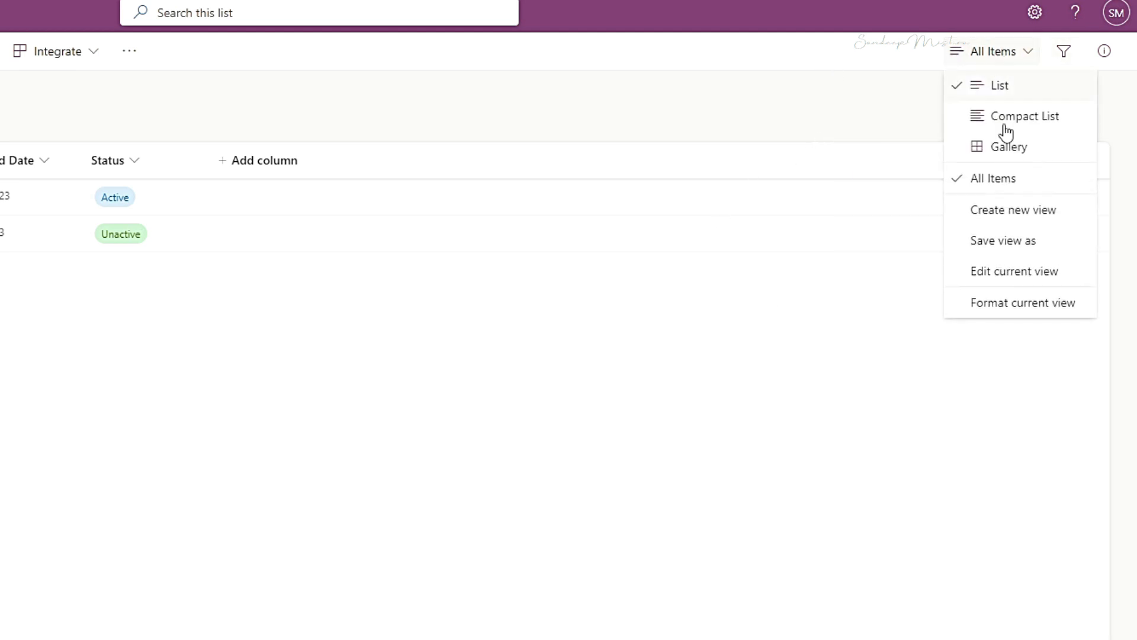
{"action": "left_click", "coordinate": [1040, 310]}
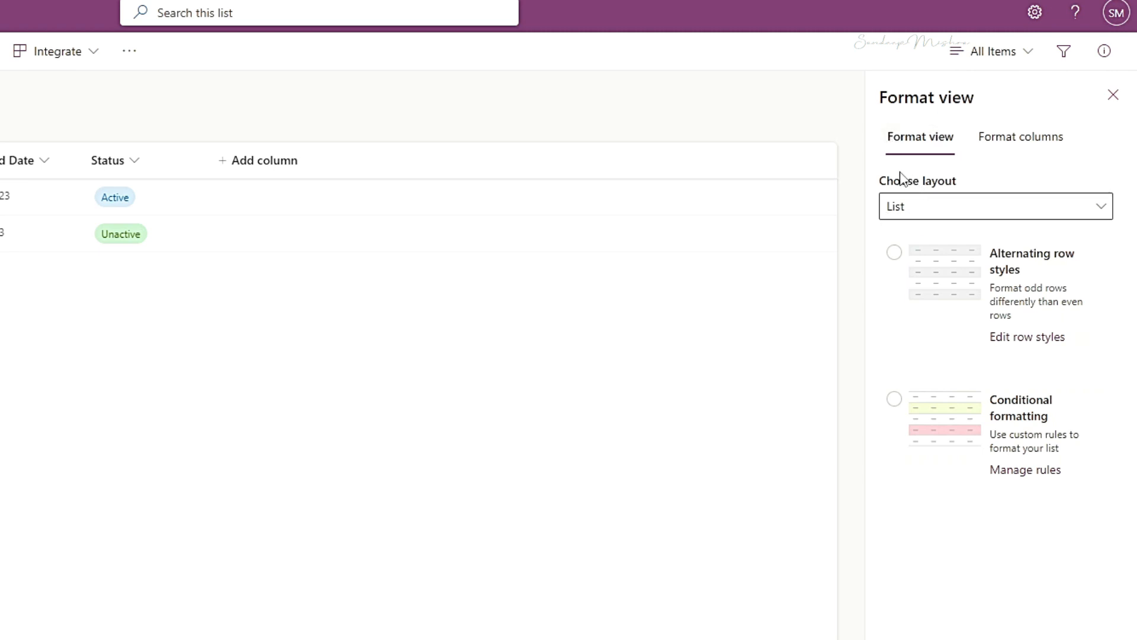
{"action": "left_click", "coordinate": [960, 336]}
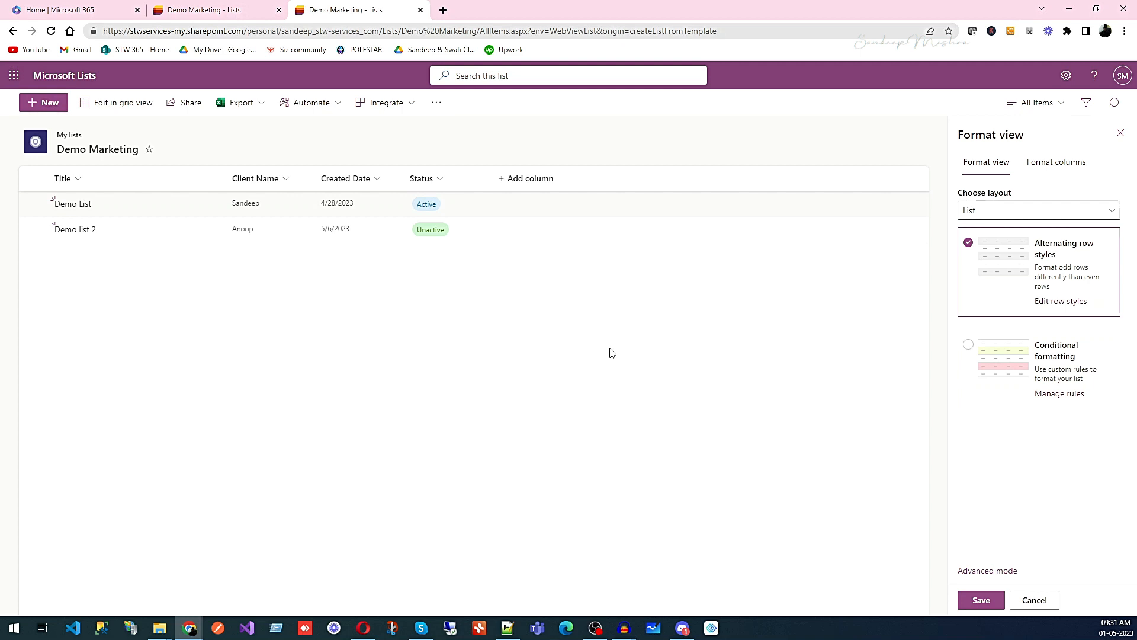
Set the alternating row styles to a light pink fill for odd rows and a light cyan fill for even rows.
{"action": "left_click", "coordinate": [1041, 301]}
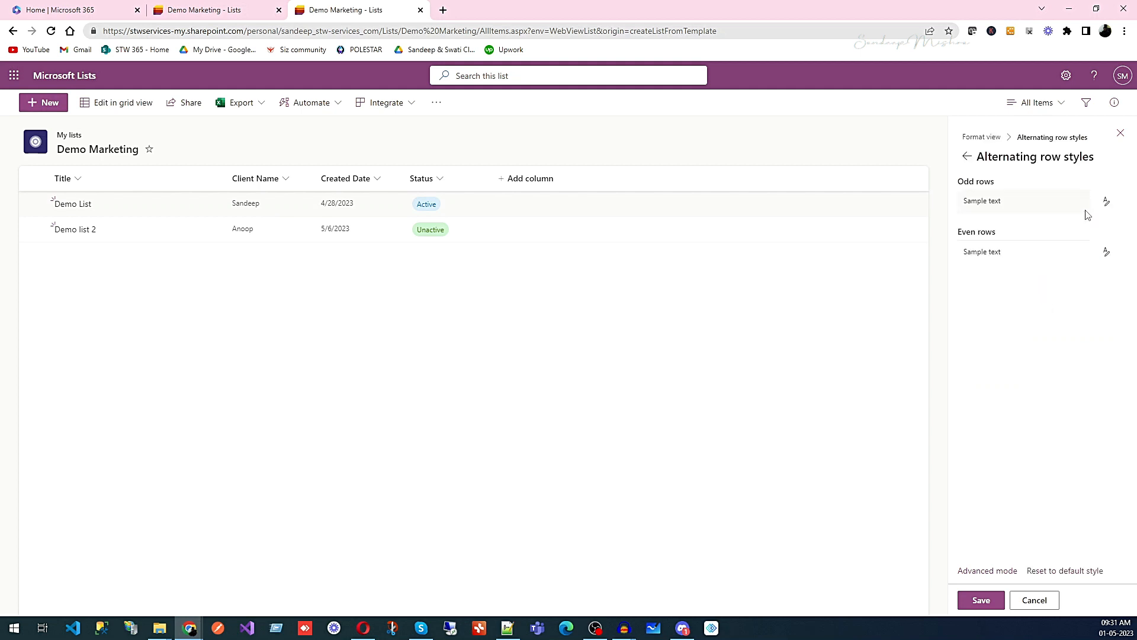
{"action": "left_click", "coordinate": [1105, 204]}
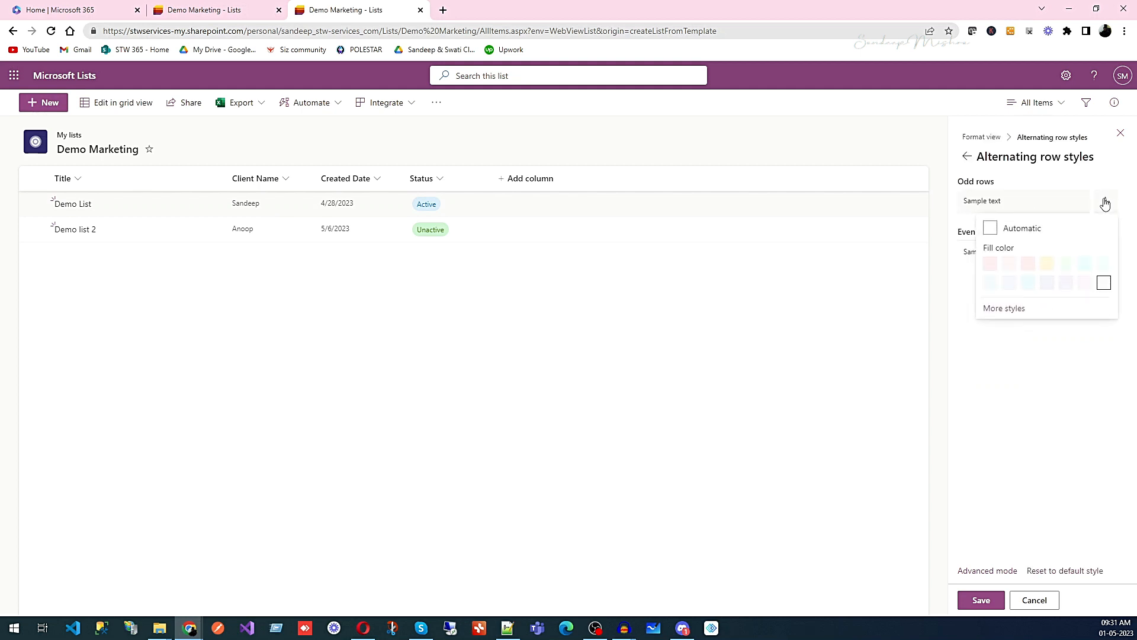
{"action": "left_click", "coordinate": [997, 266]}
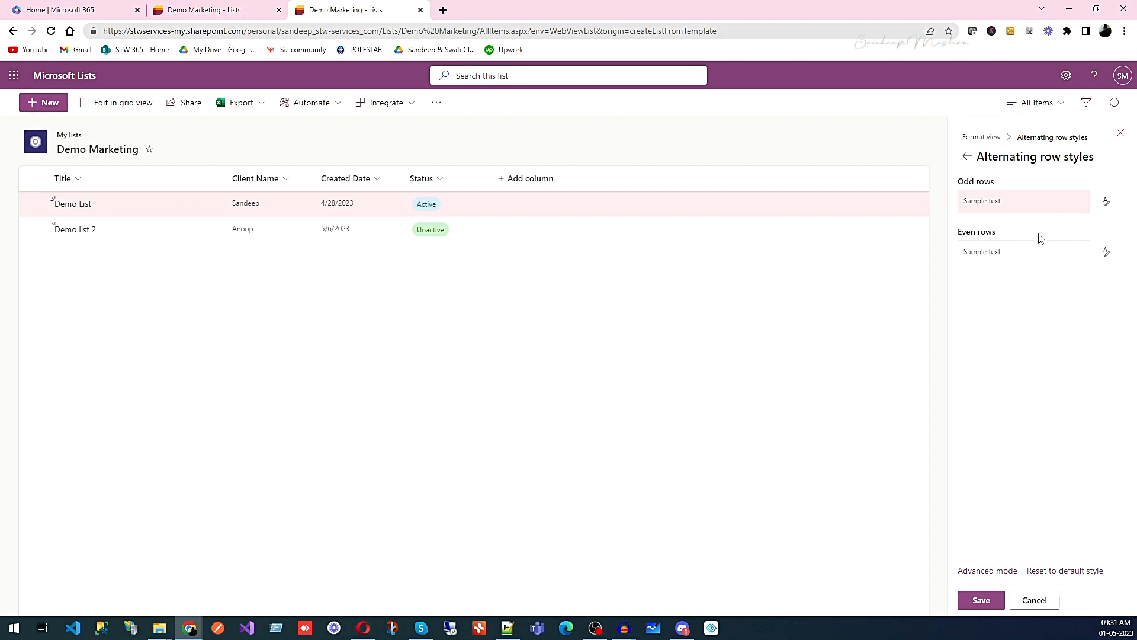
{"action": "left_click", "coordinate": [1106, 252]}
{"action": "left_click", "coordinate": [1028, 332]}
{"action": "left_click", "coordinate": [966, 158]}
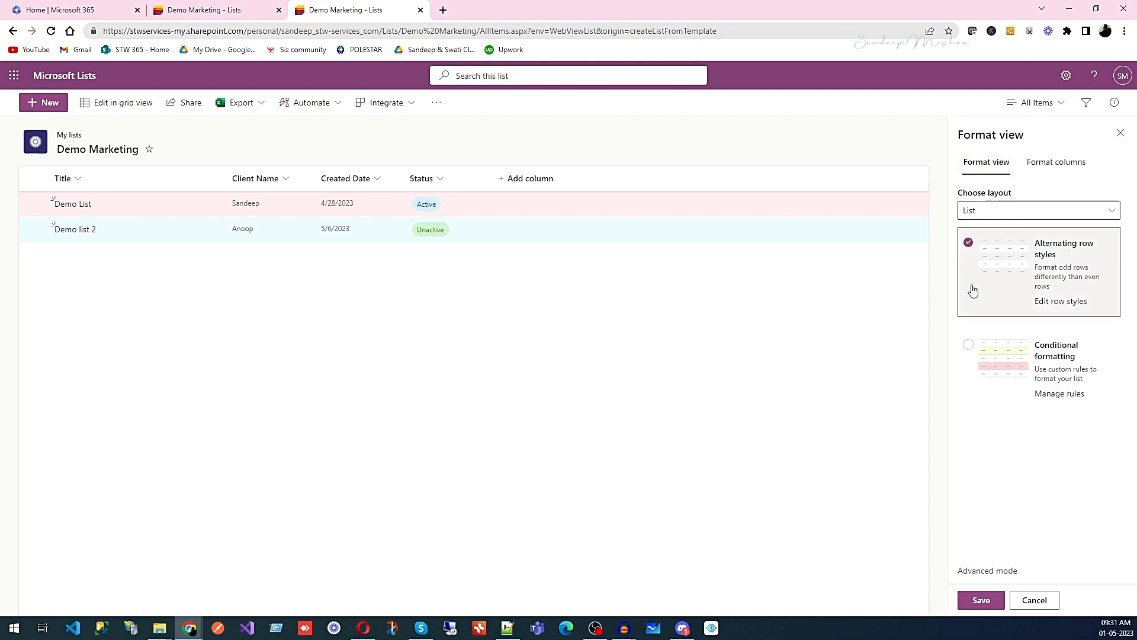
Switch the view to conditional formatting and give the rule for all values a light red fill.
{"action": "left_click", "coordinate": [970, 363]}
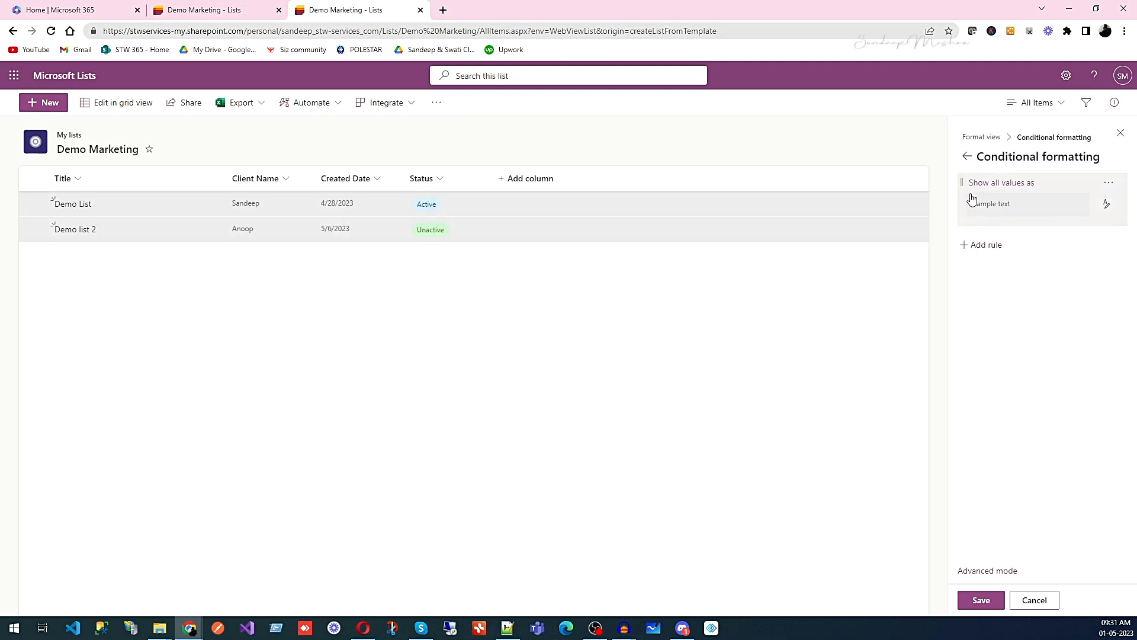
{"action": "left_click", "coordinate": [1103, 214]}
{"action": "left_click", "coordinate": [1030, 269]}
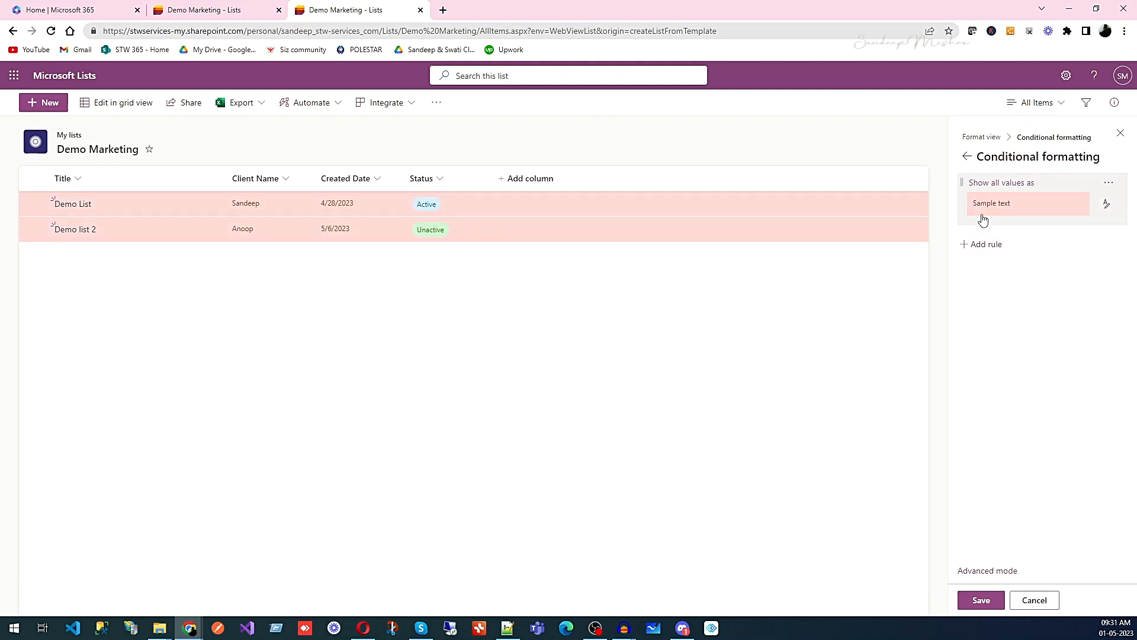
Set the formatting rule's condition to Status is equal to Active and save the view formatting.
{"action": "left_click", "coordinate": [1003, 184]}
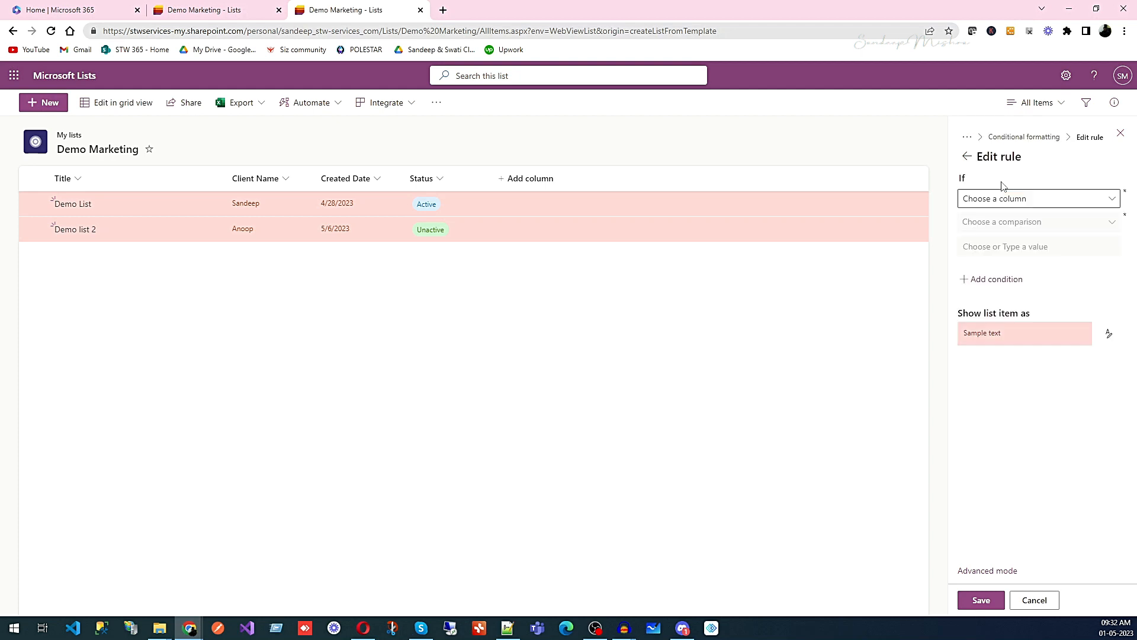
{"action": "left_click", "coordinate": [1105, 199]}
{"action": "left_click", "coordinate": [976, 283]}
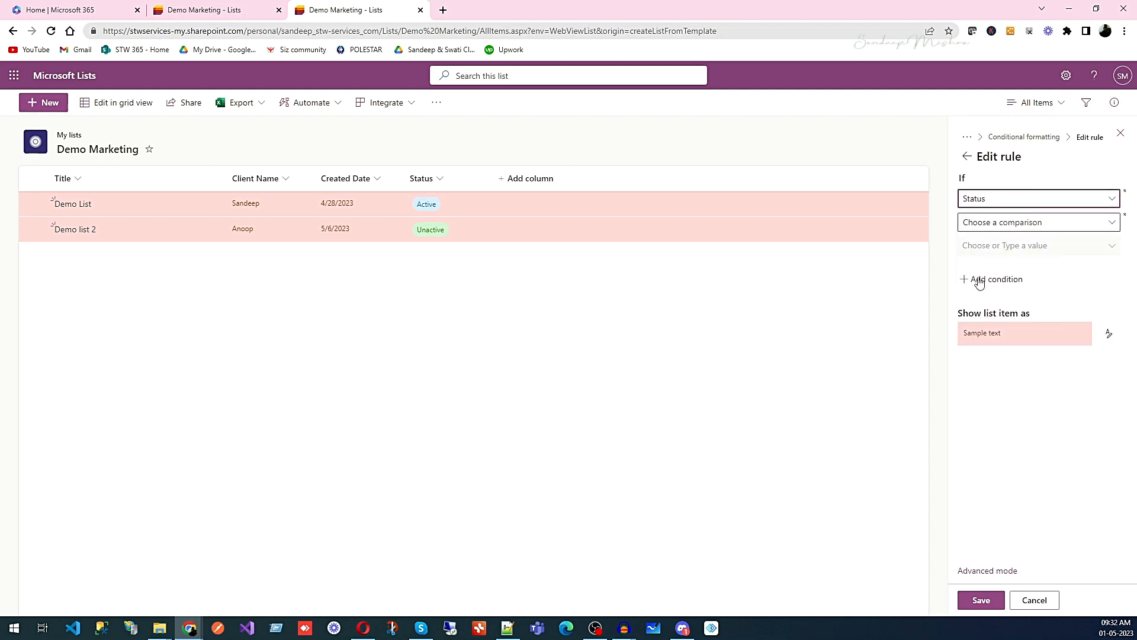
{"action": "left_click", "coordinate": [1002, 224]}
{"action": "left_click", "coordinate": [988, 243]}
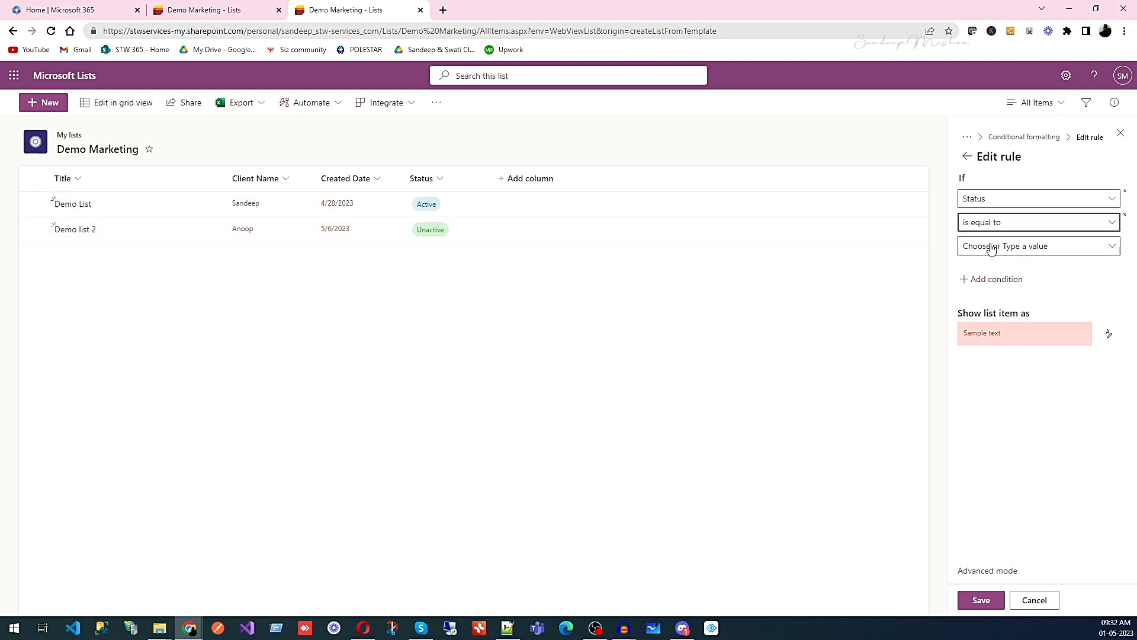
{"action": "left_click", "coordinate": [1020, 247]}
{"action": "left_click", "coordinate": [995, 265]}
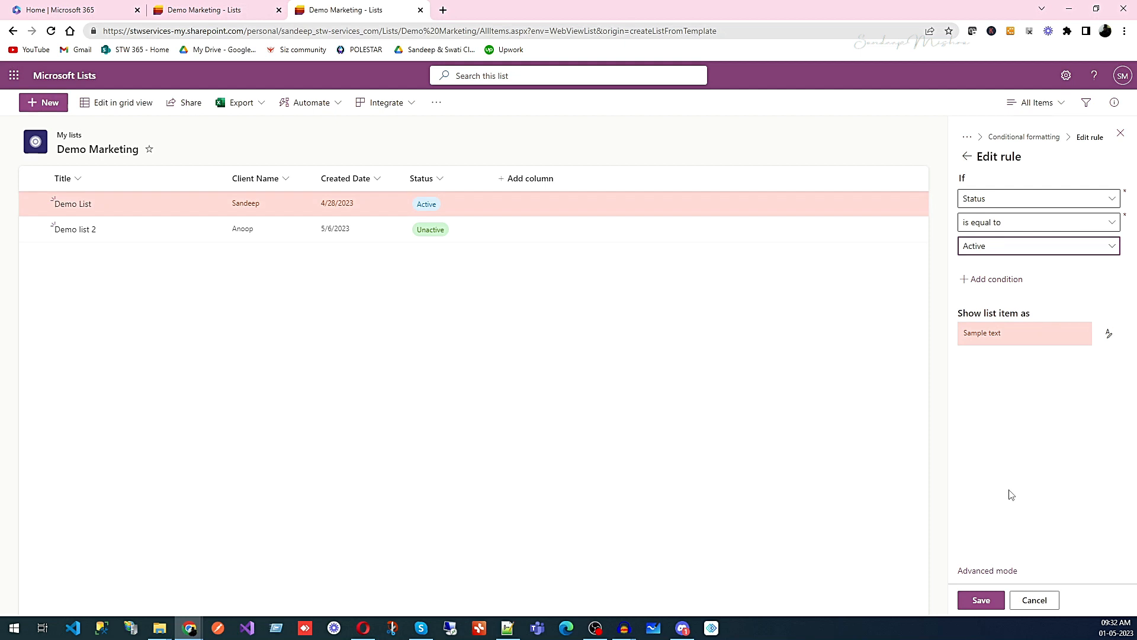
{"action": "left_click", "coordinate": [981, 600]}
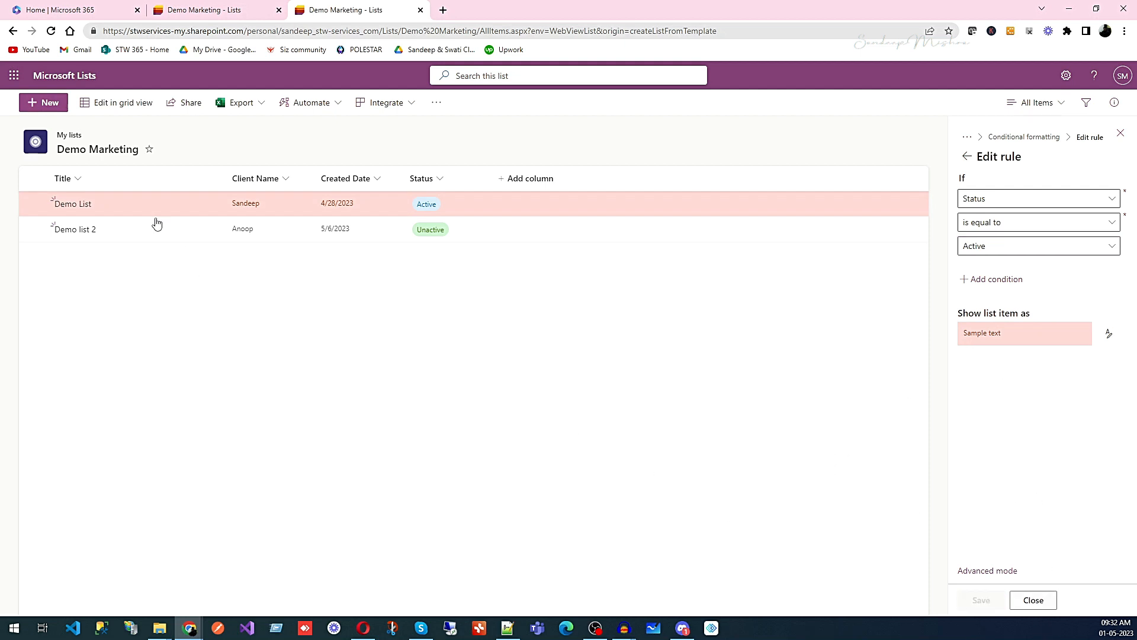
Add a new item titled Demo3 in grid view and enter the client's name.
{"action": "left_click", "coordinate": [105, 109]}
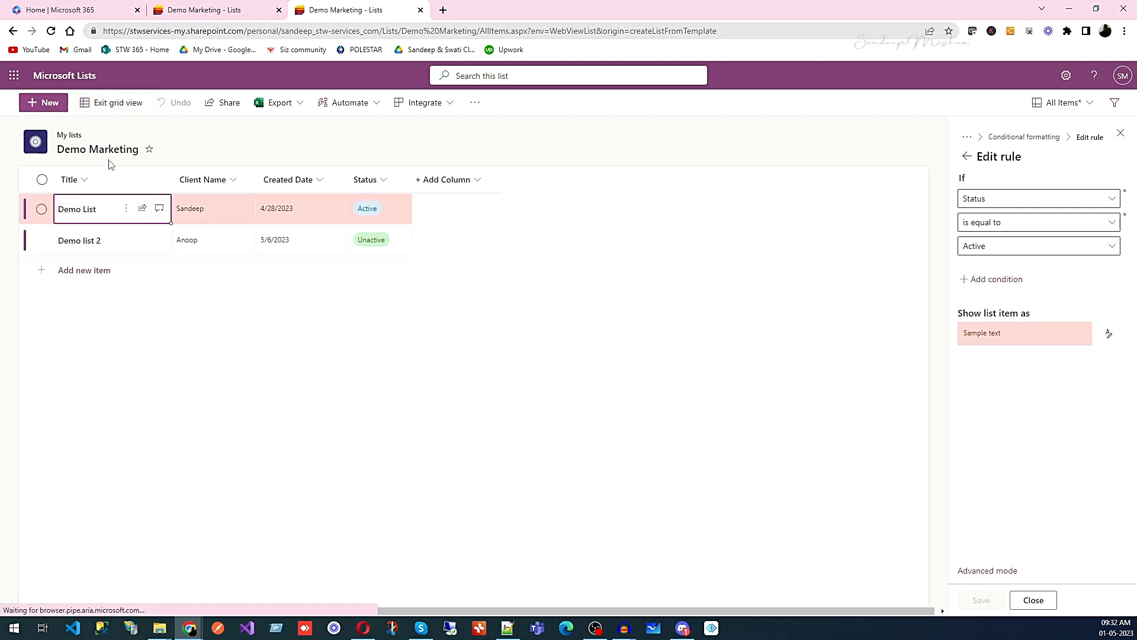
{"action": "left_click", "coordinate": [93, 281]}
{"action": "left_click", "coordinate": [90, 281]}
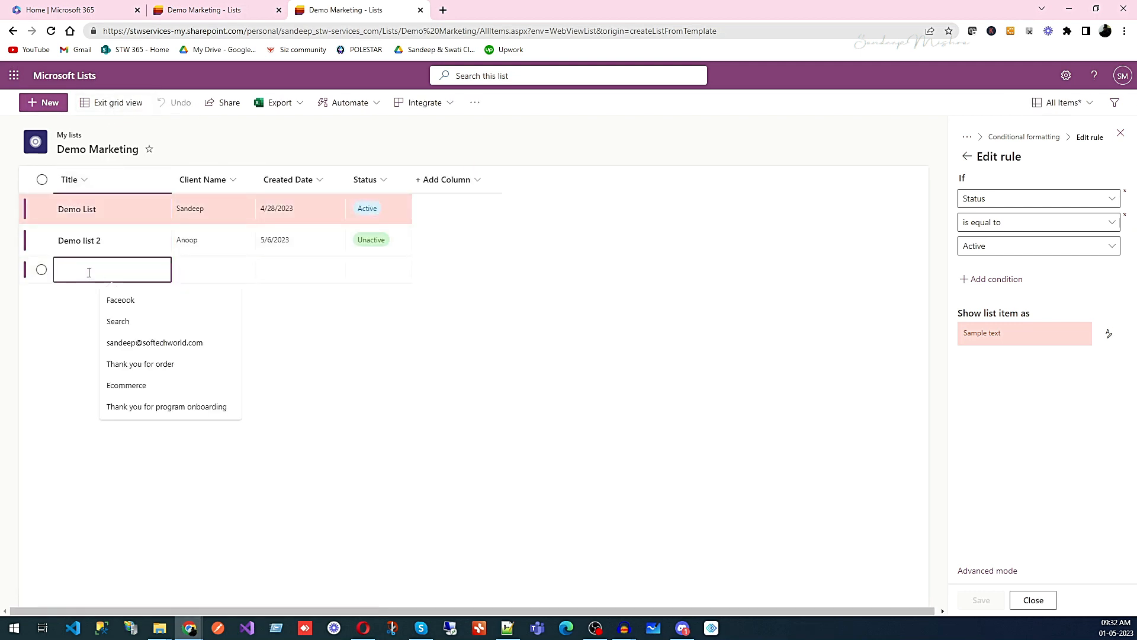
{"action": "type", "text": "Demo3"}
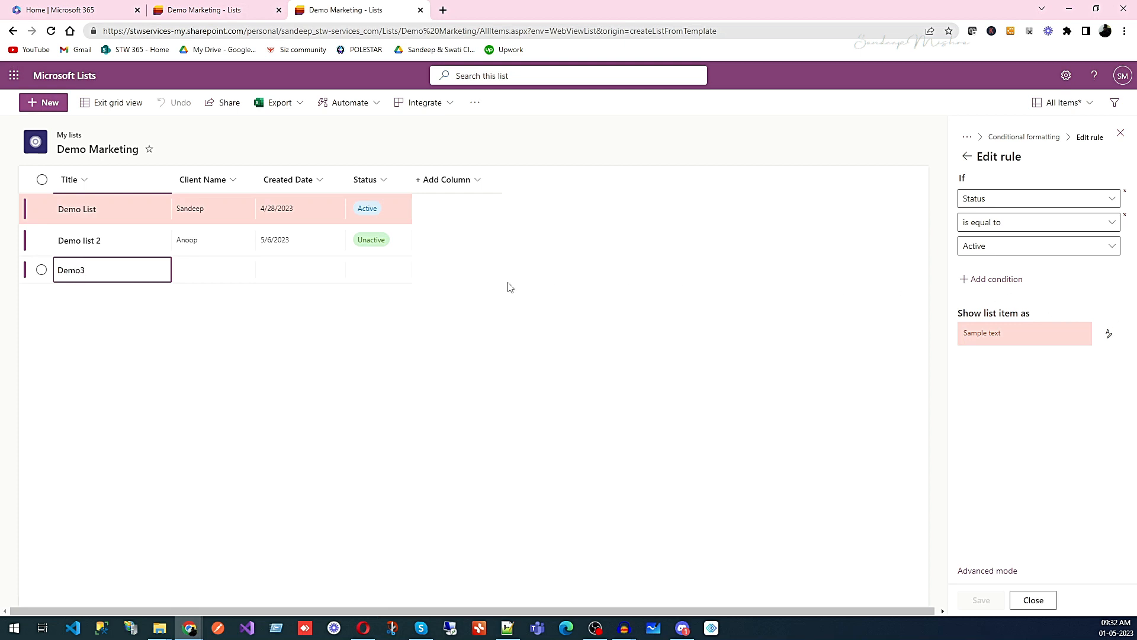
{"action": "left_click", "coordinate": [228, 275]}
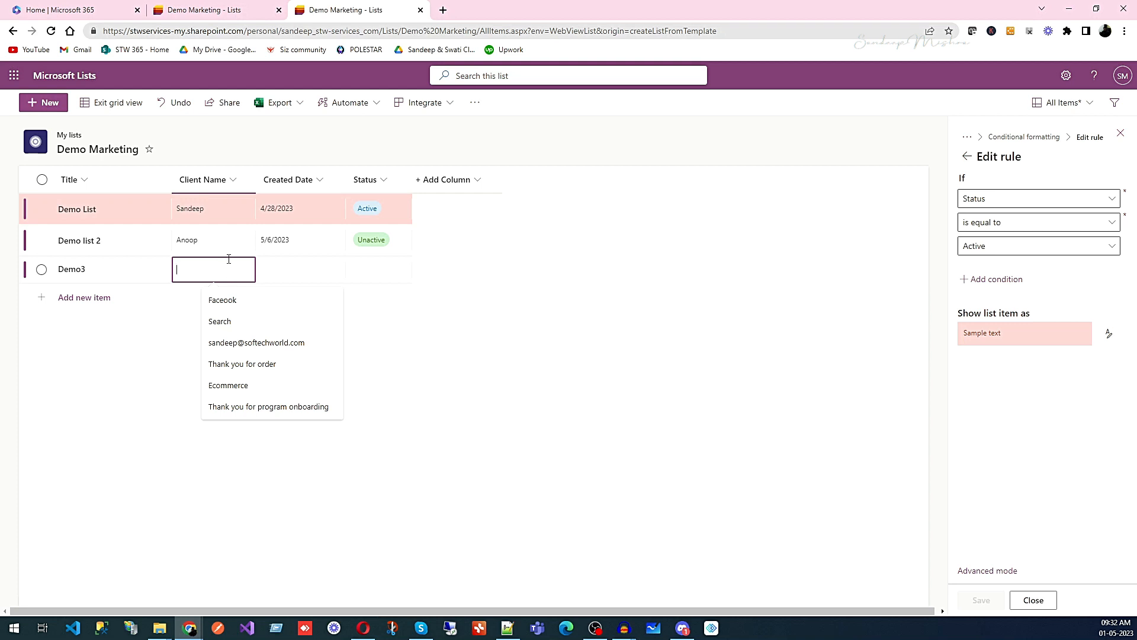
{"action": "type", "text": "alok"}
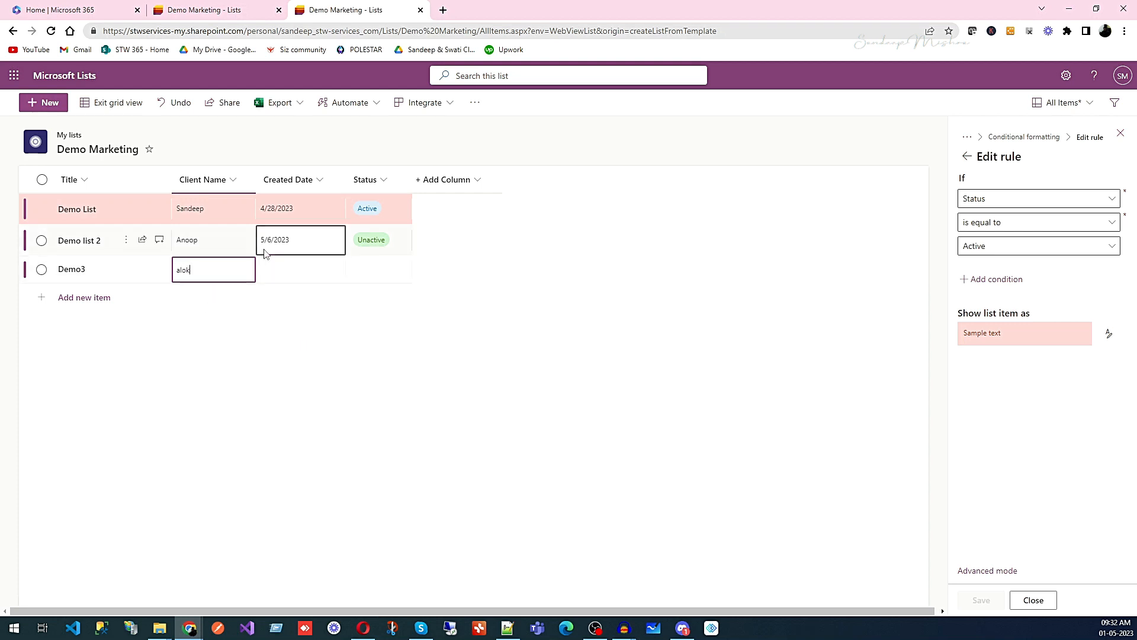
Set Demo3's created date to 5/5/2023 and its status to Active, and exit grid view.
{"action": "left_click", "coordinate": [279, 277]}
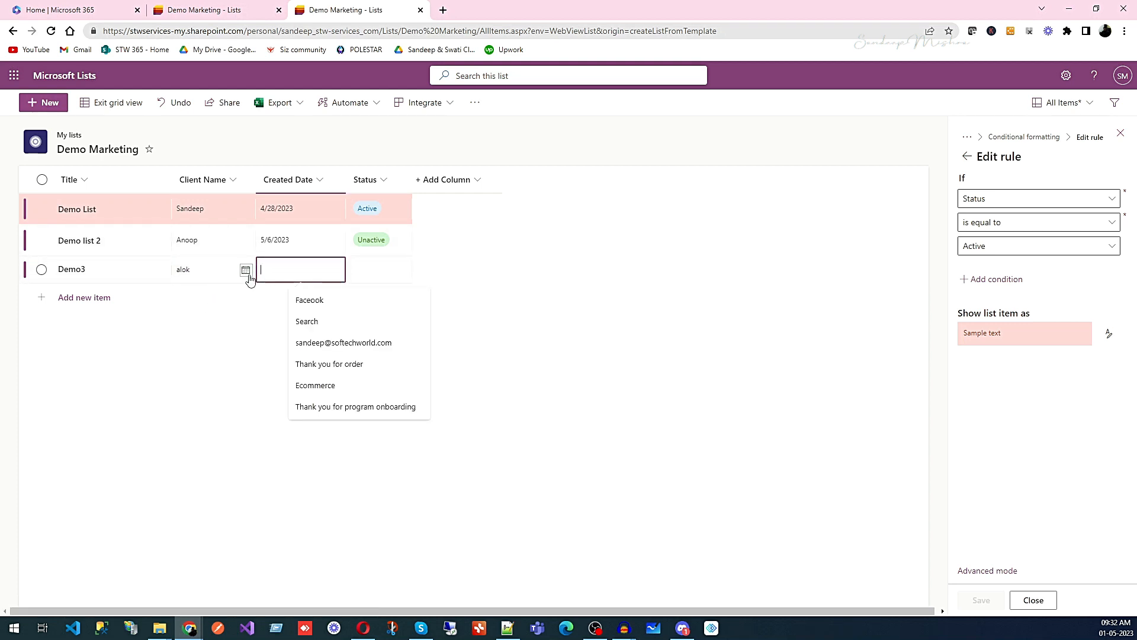
{"action": "left_click", "coordinate": [246, 270]}
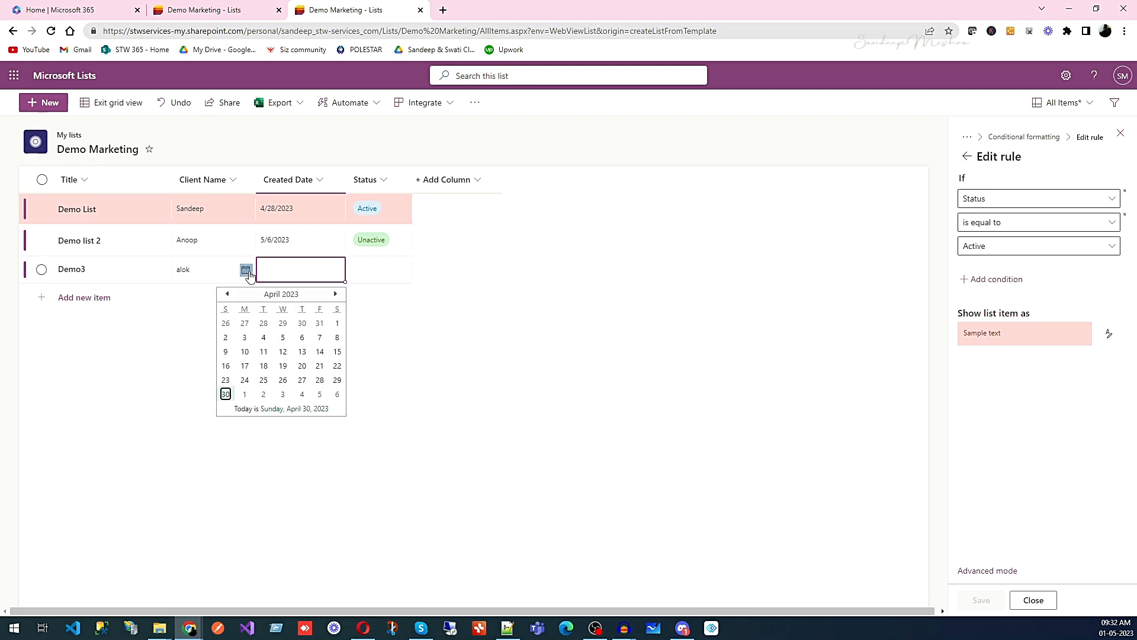
{"action": "left_click", "coordinate": [320, 394]}
{"action": "left_click", "coordinate": [381, 280]}
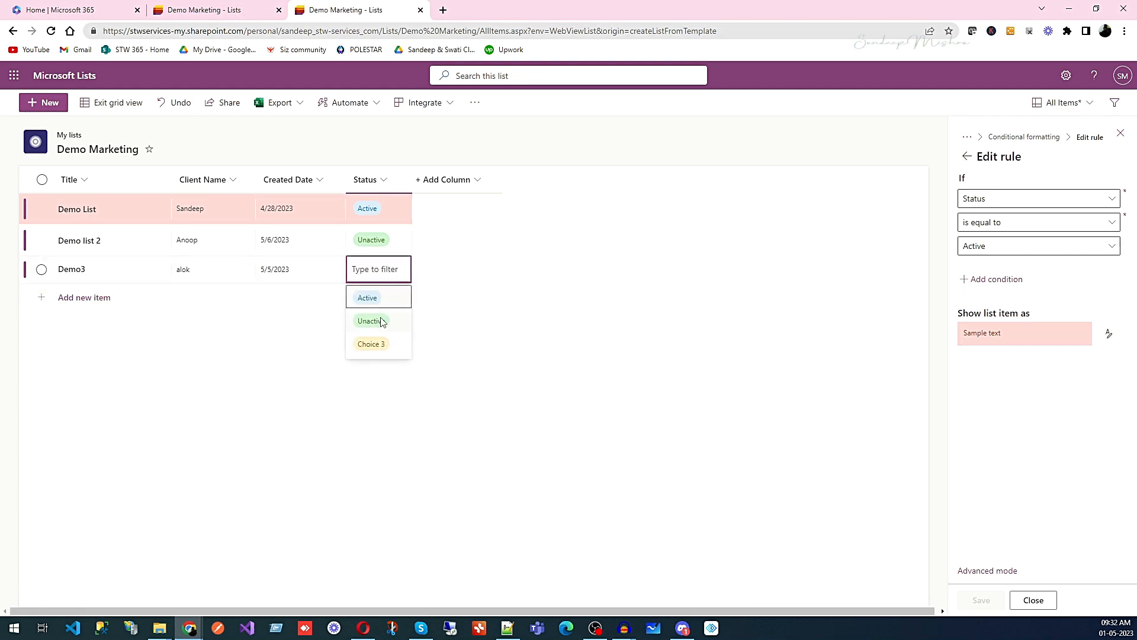
{"action": "left_click", "coordinate": [370, 298]}
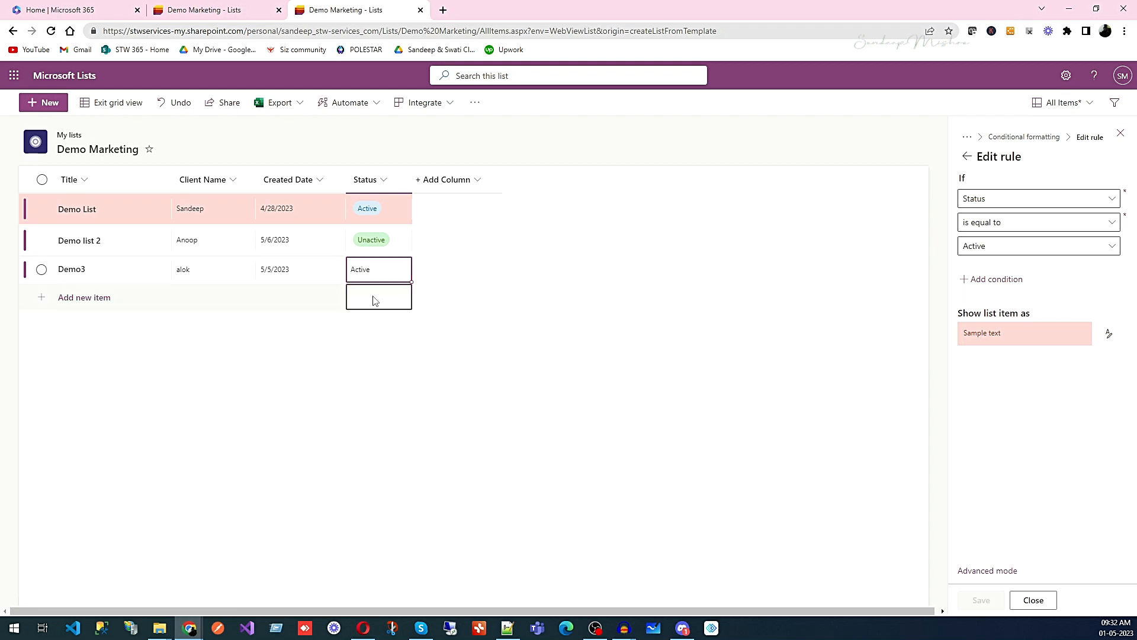
{"action": "left_click", "coordinate": [126, 104]}
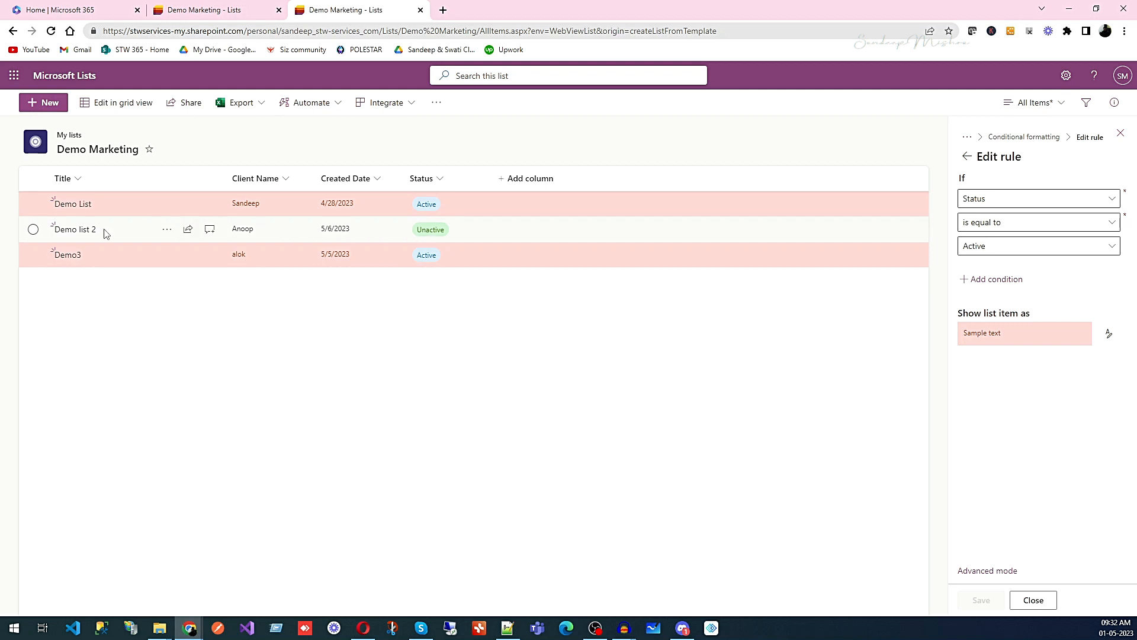
Change the status of the item Demo list 2 to Active and save the item.
{"action": "left_click", "coordinate": [35, 232]}
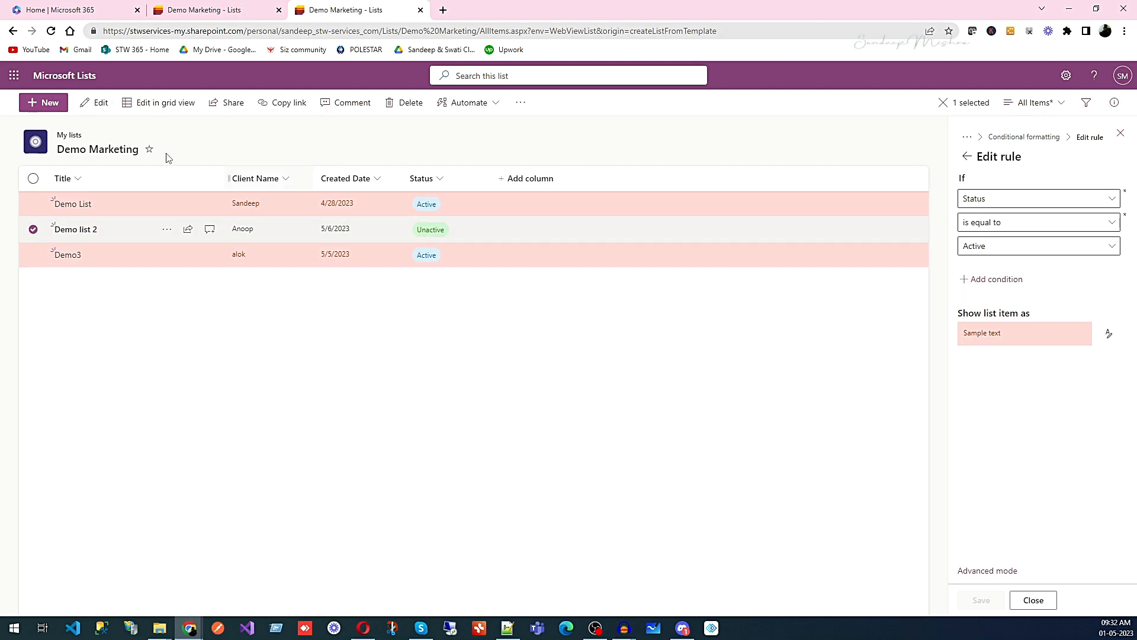
{"action": "left_click", "coordinate": [95, 105]}
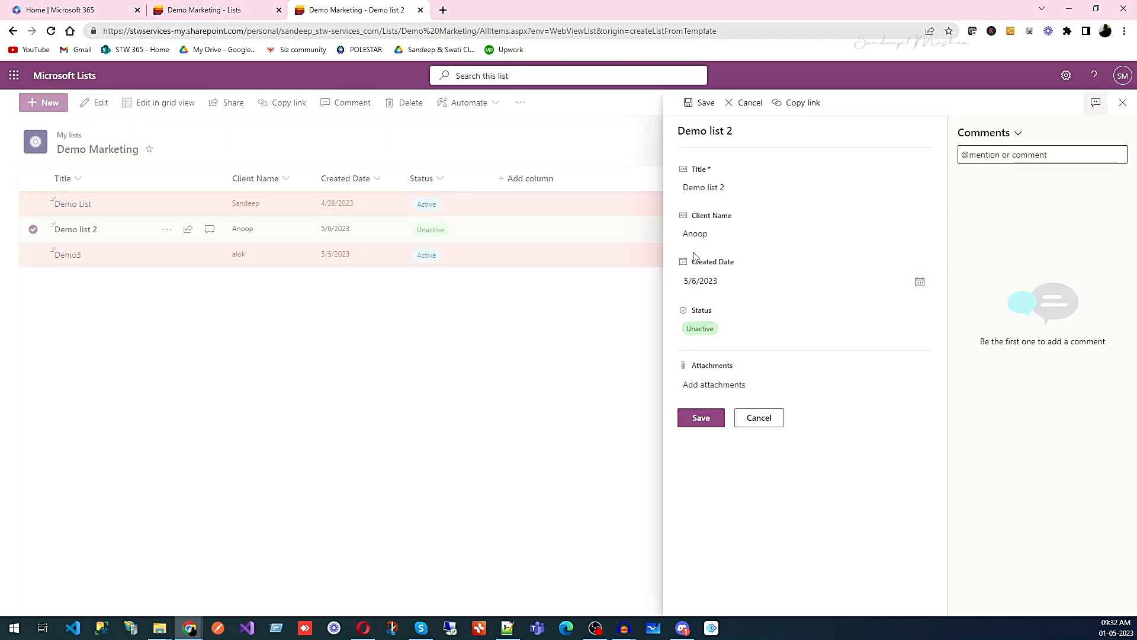
{"action": "left_click", "coordinate": [720, 335]}
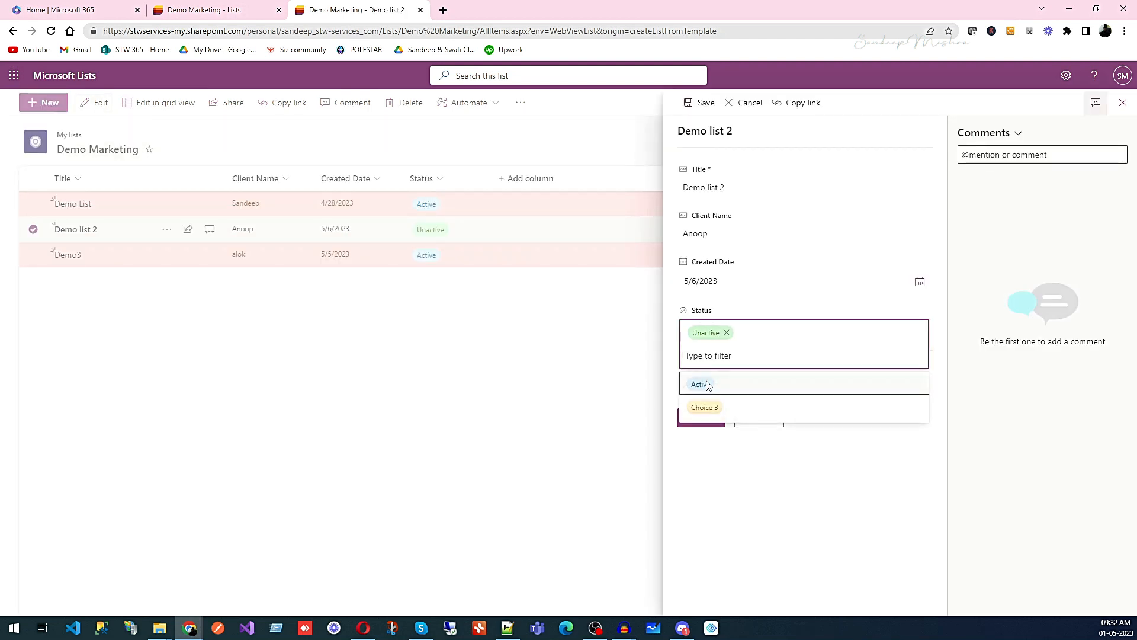
{"action": "left_click", "coordinate": [706, 385]}
{"action": "left_click", "coordinate": [700, 419]}
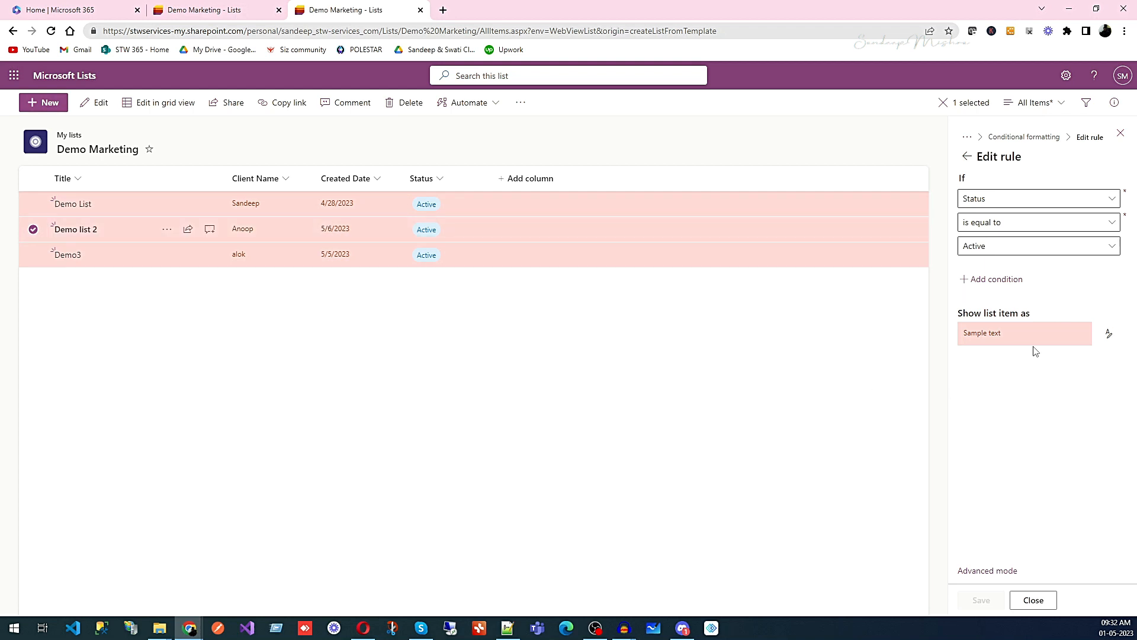
Change the Active status rule's fill to light green and return to the main view formatting options.
{"action": "left_click", "coordinate": [1107, 334]}
{"action": "left_click", "coordinate": [1071, 399]}
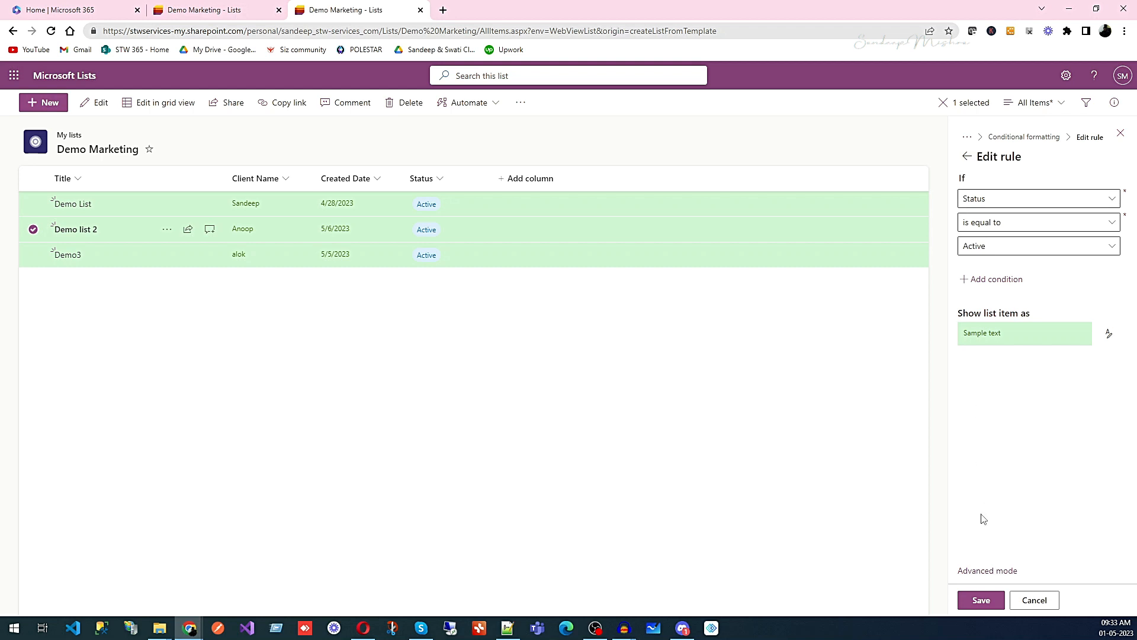
{"action": "left_click", "coordinate": [966, 159]}
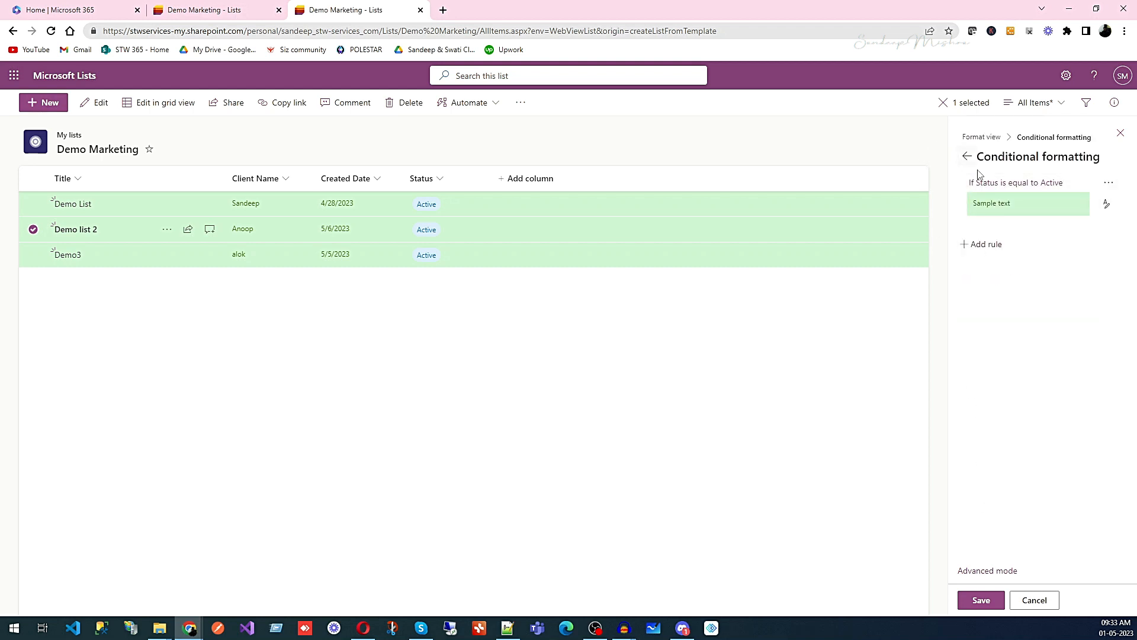
{"action": "left_click", "coordinate": [966, 158]}
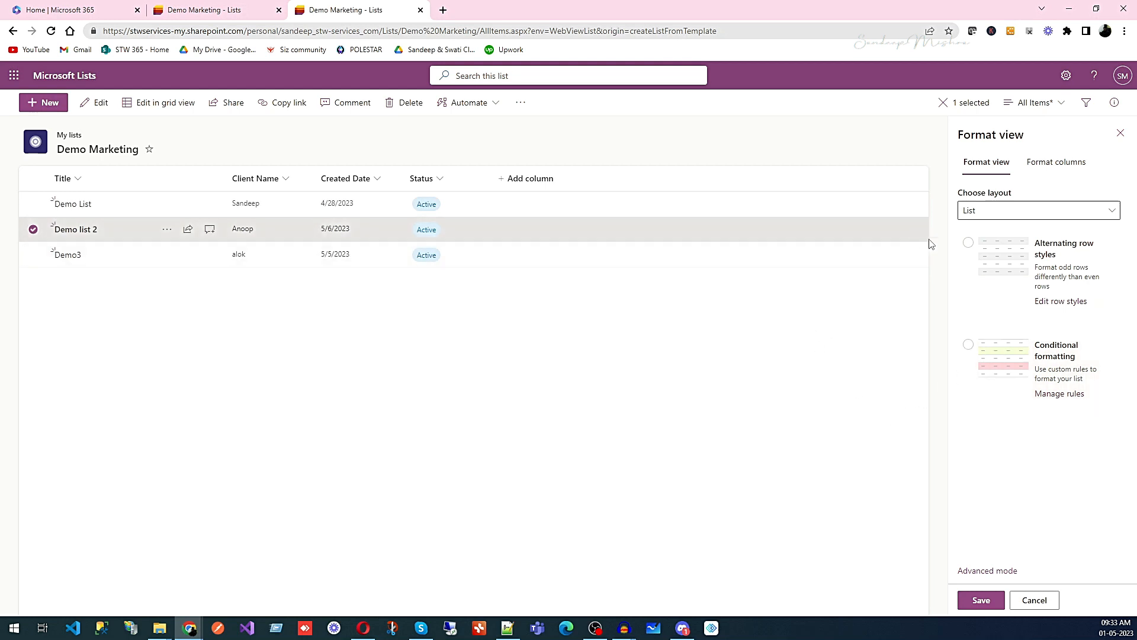
Examine the formatting options available for the Status column.
{"action": "left_click", "coordinate": [1042, 169]}
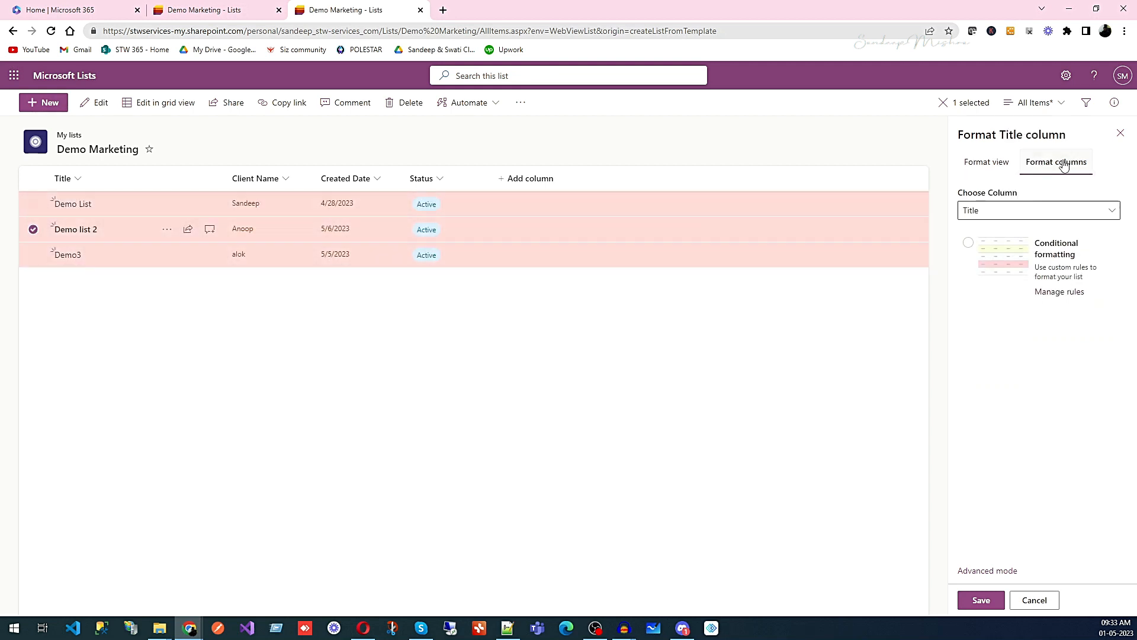
{"action": "left_click", "coordinate": [992, 212]}
{"action": "left_click", "coordinate": [988, 295]}
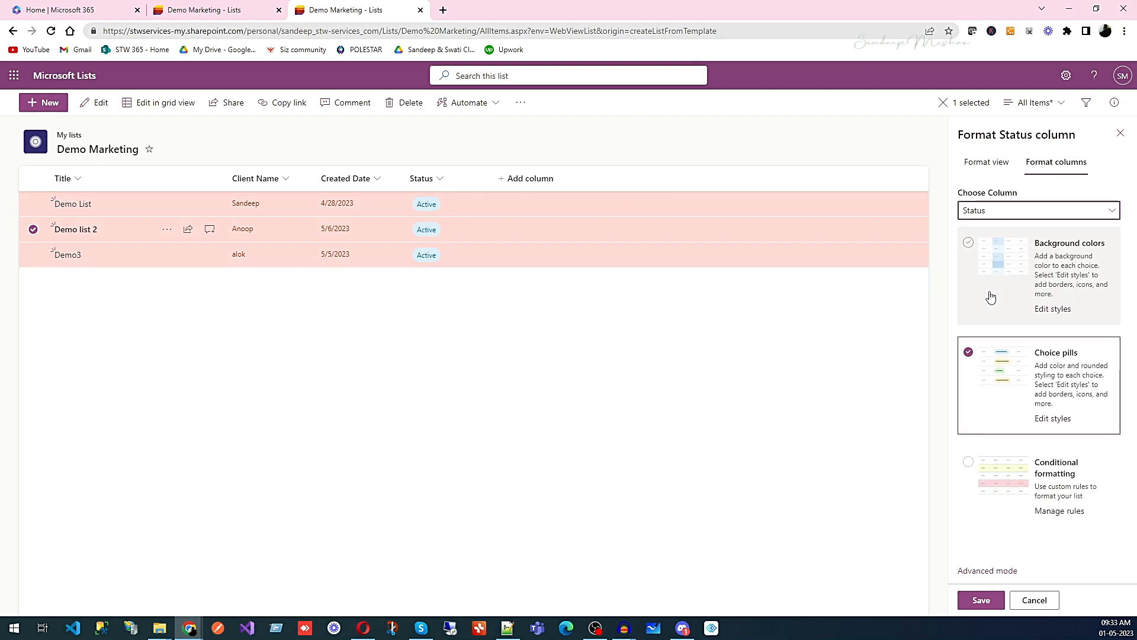
Turn off conditional formatting for the list view and save the view.
{"action": "left_click", "coordinate": [986, 162]}
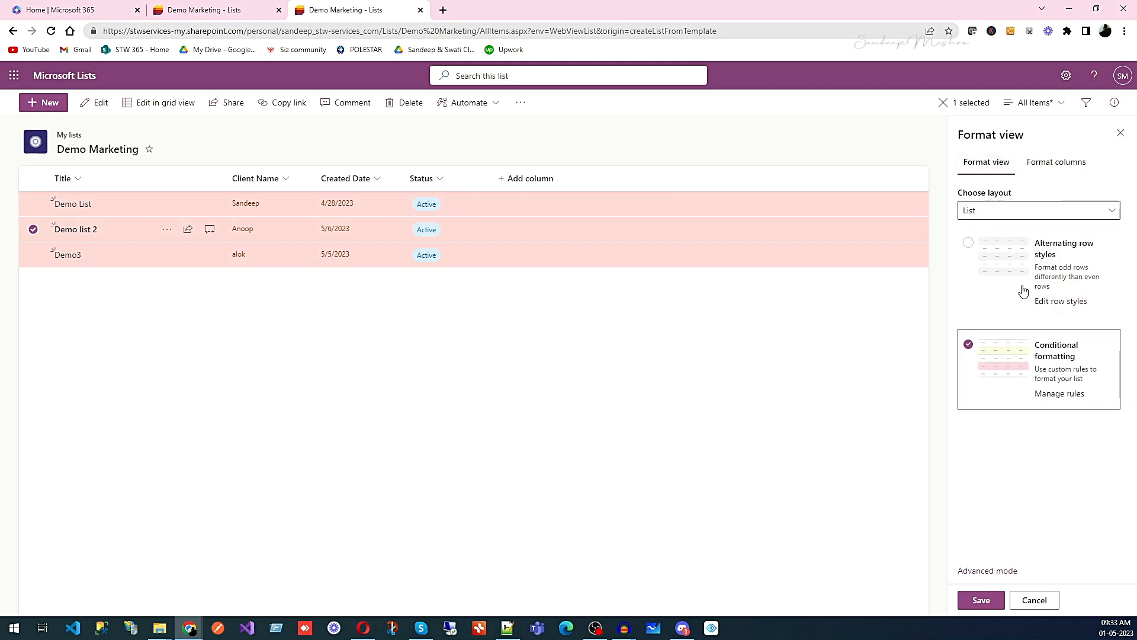
{"action": "left_click", "coordinate": [968, 344]}
{"action": "left_click", "coordinate": [977, 603]}
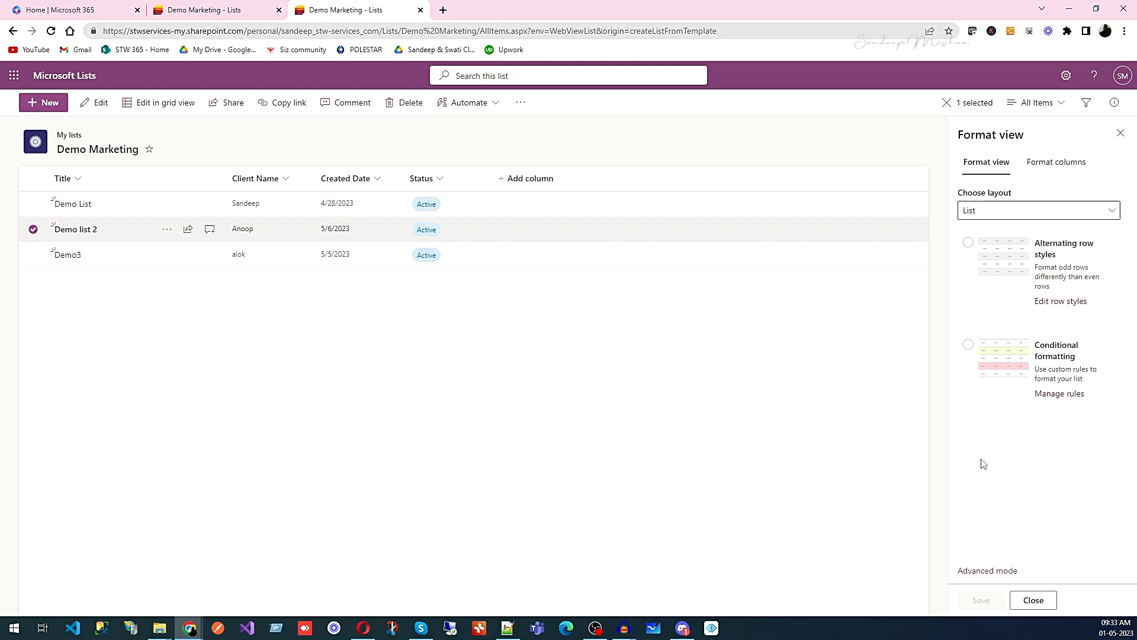
Turn on conditional formatting for the Client Name column.
{"action": "left_click", "coordinate": [1057, 172]}
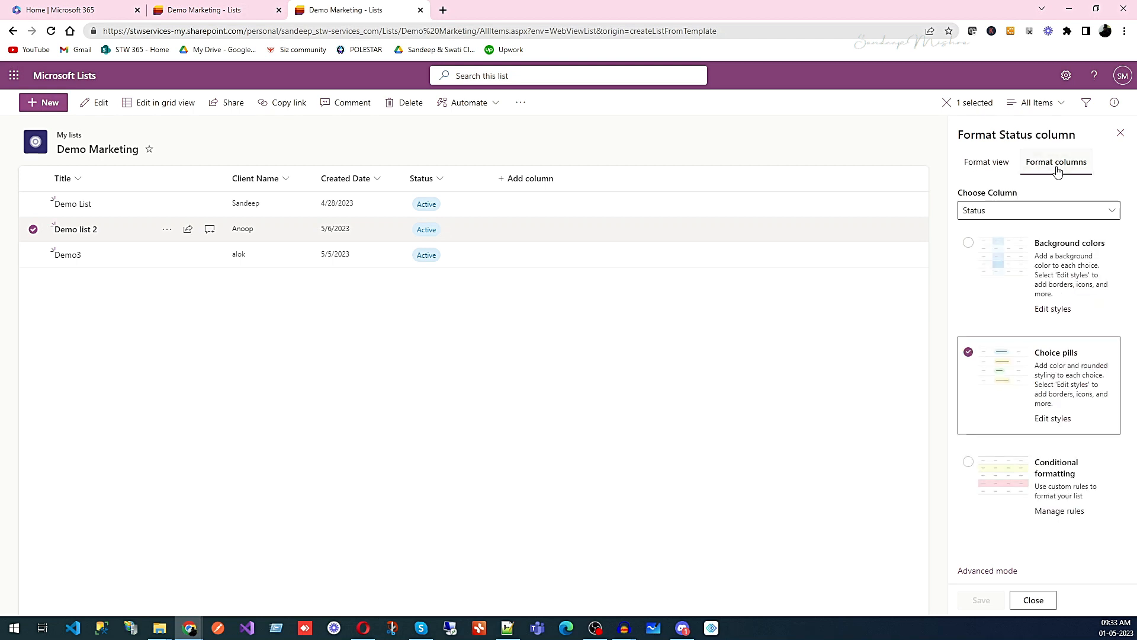
{"action": "left_click", "coordinate": [989, 212]}
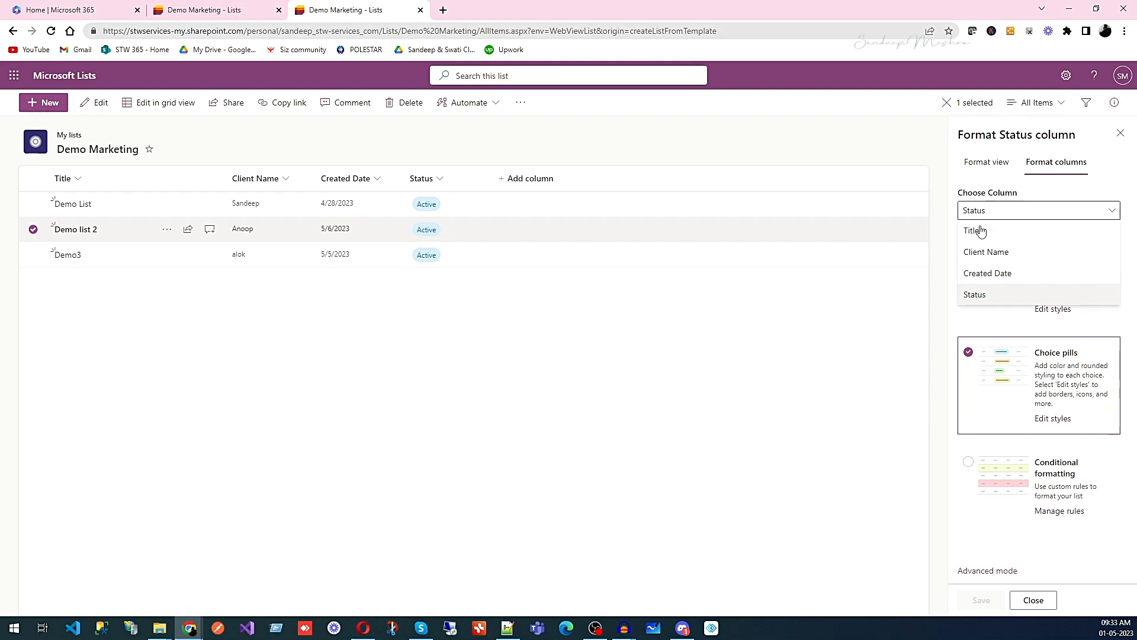
{"action": "left_click", "coordinate": [994, 261]}
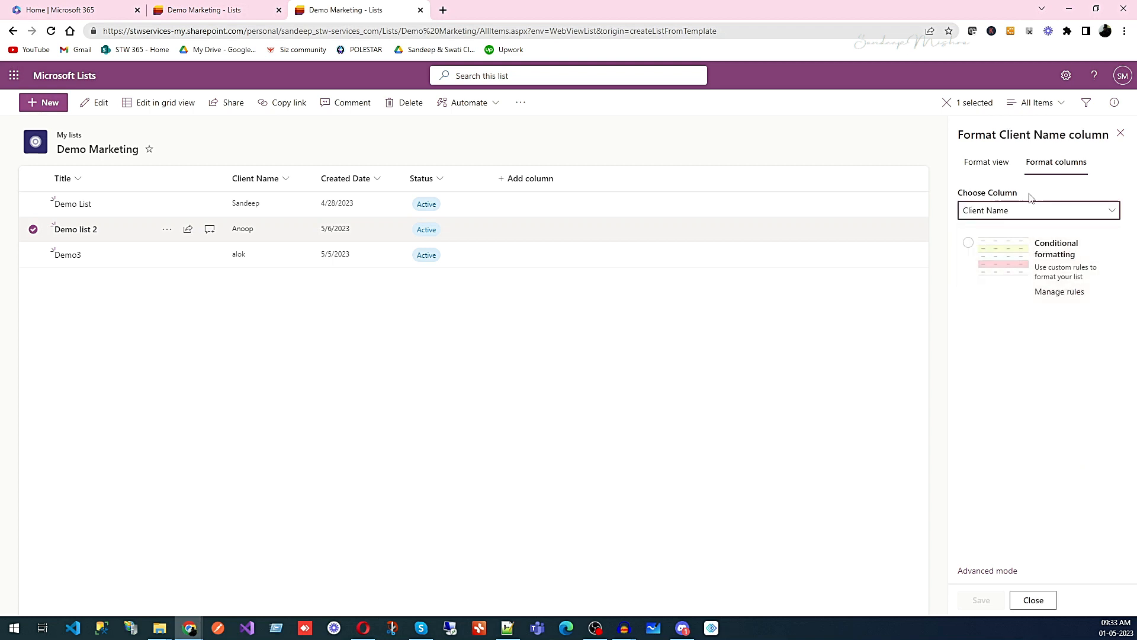
{"action": "left_click", "coordinate": [973, 248]}
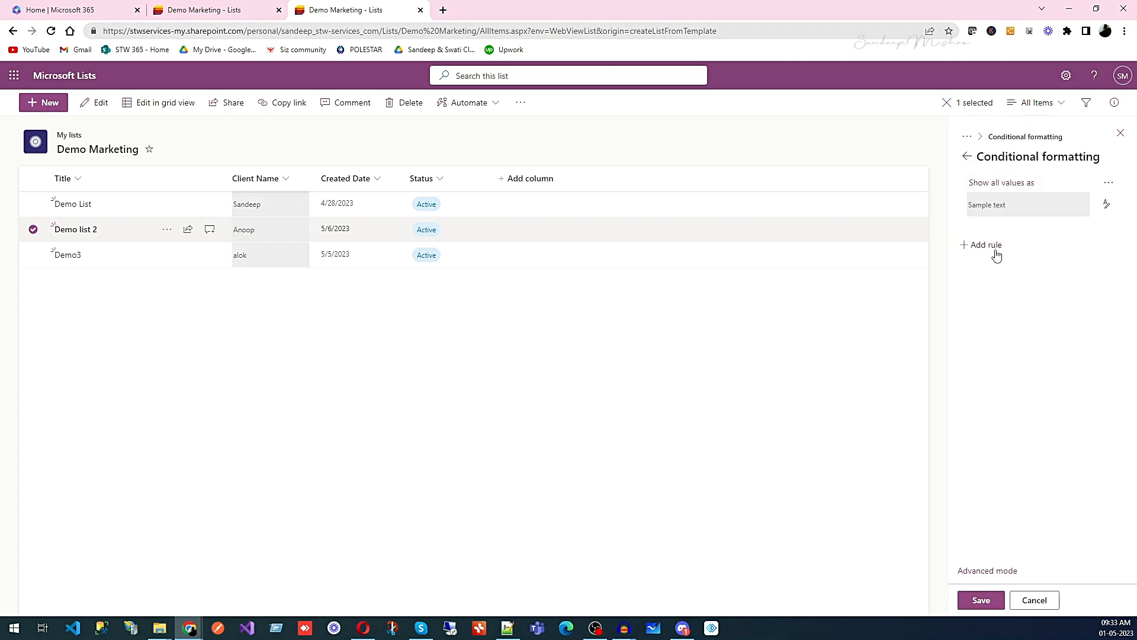
Add a column rule with the condition that Client Name is equal to the Demo List item's client name.
{"action": "left_click", "coordinate": [992, 246]}
{"action": "left_click", "coordinate": [985, 198]}
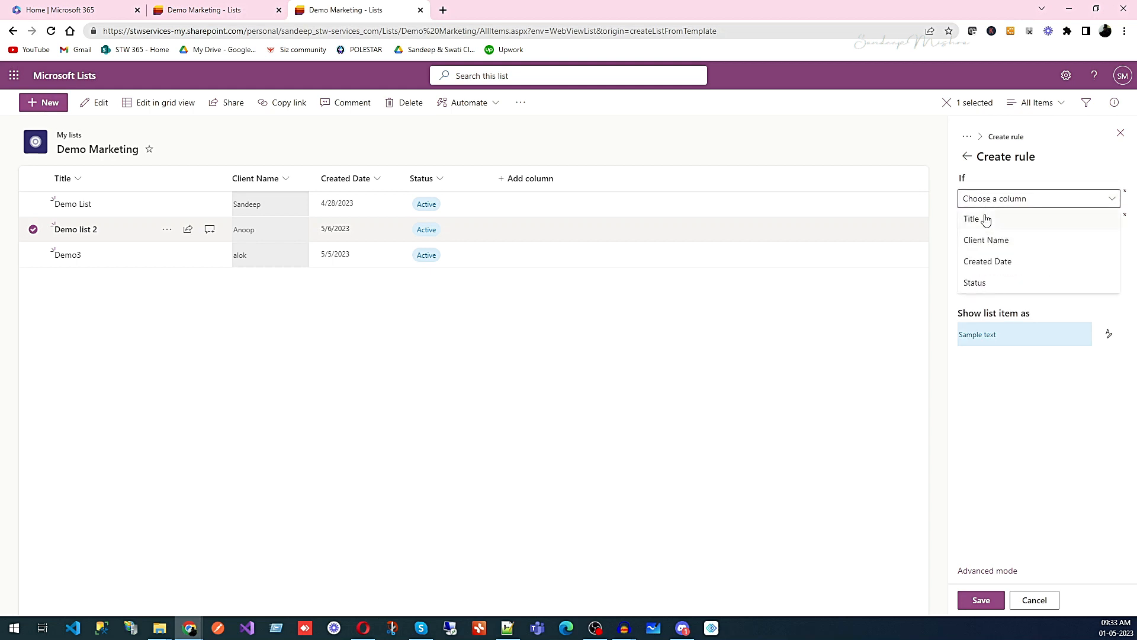
{"action": "left_click", "coordinate": [986, 239]}
{"action": "left_click", "coordinate": [1006, 229]}
{"action": "left_click", "coordinate": [998, 247]}
{"action": "type", "text": "Sandeep"}
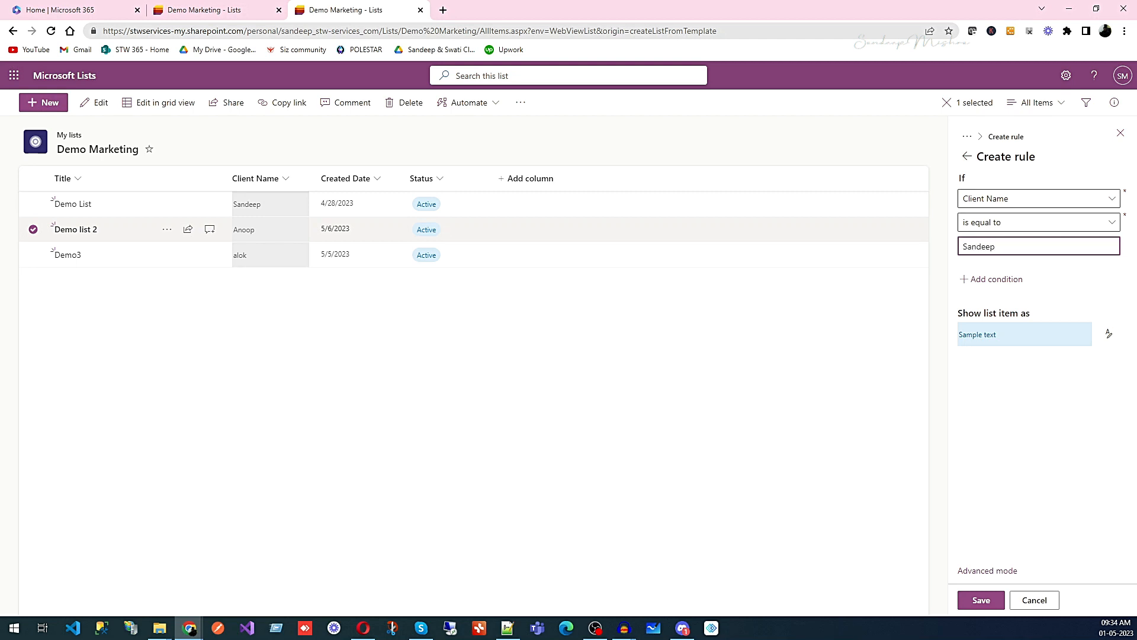
{"action": "left_click", "coordinate": [1017, 463]}
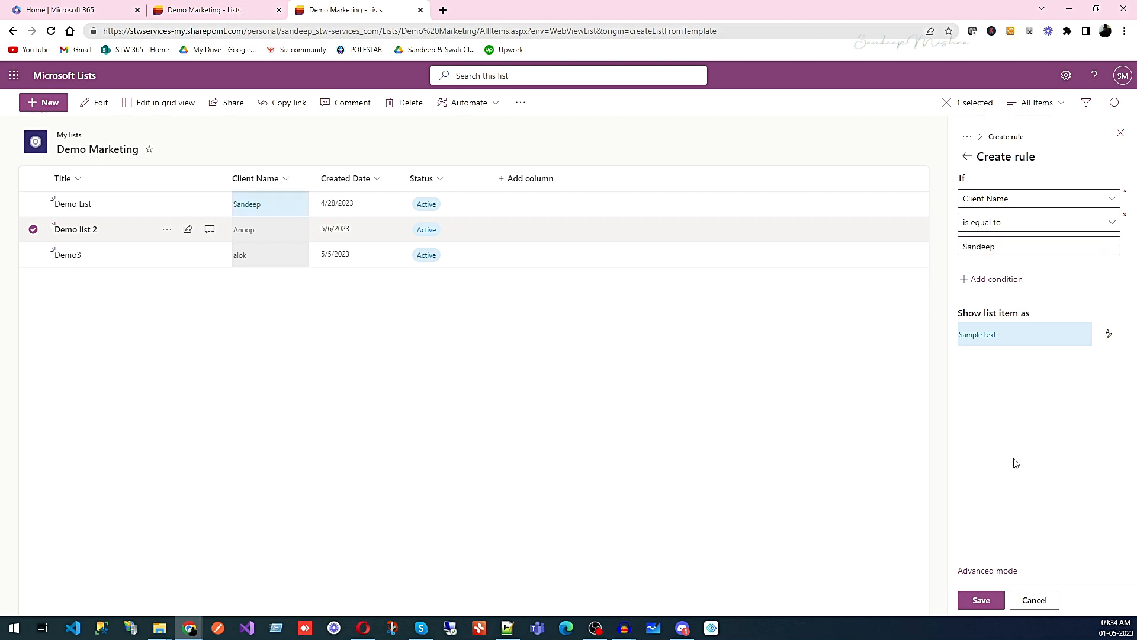
Set the new rule's fill to light yellow and the fill for all other values to light purple.
{"action": "left_click", "coordinate": [1108, 334]}
{"action": "left_click", "coordinate": [1049, 395]}
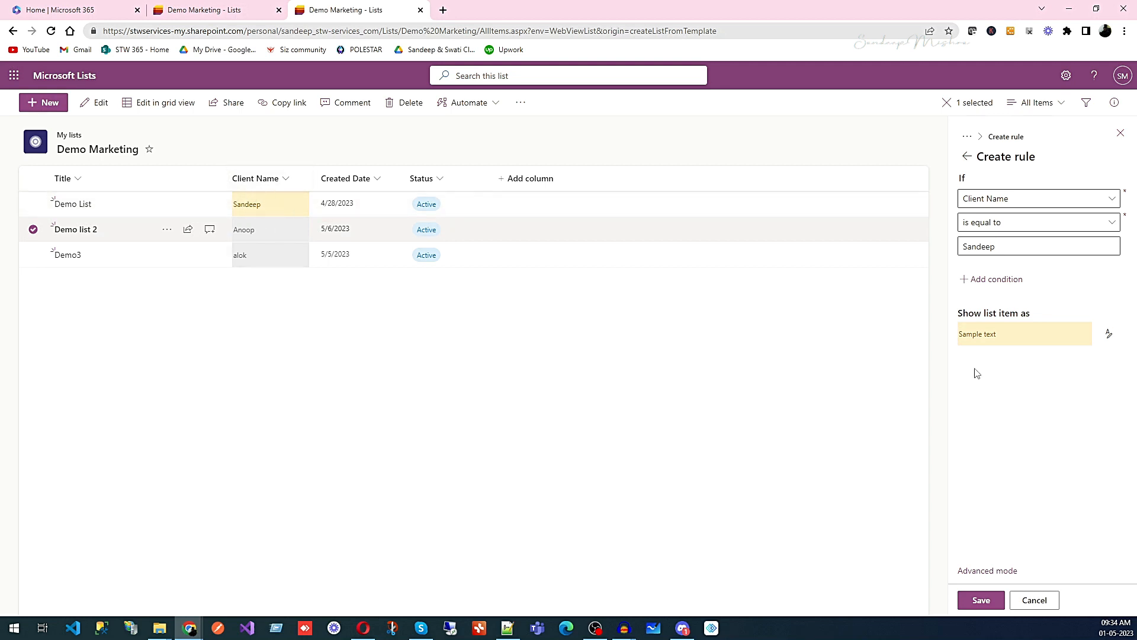
{"action": "left_click", "coordinate": [967, 158]}
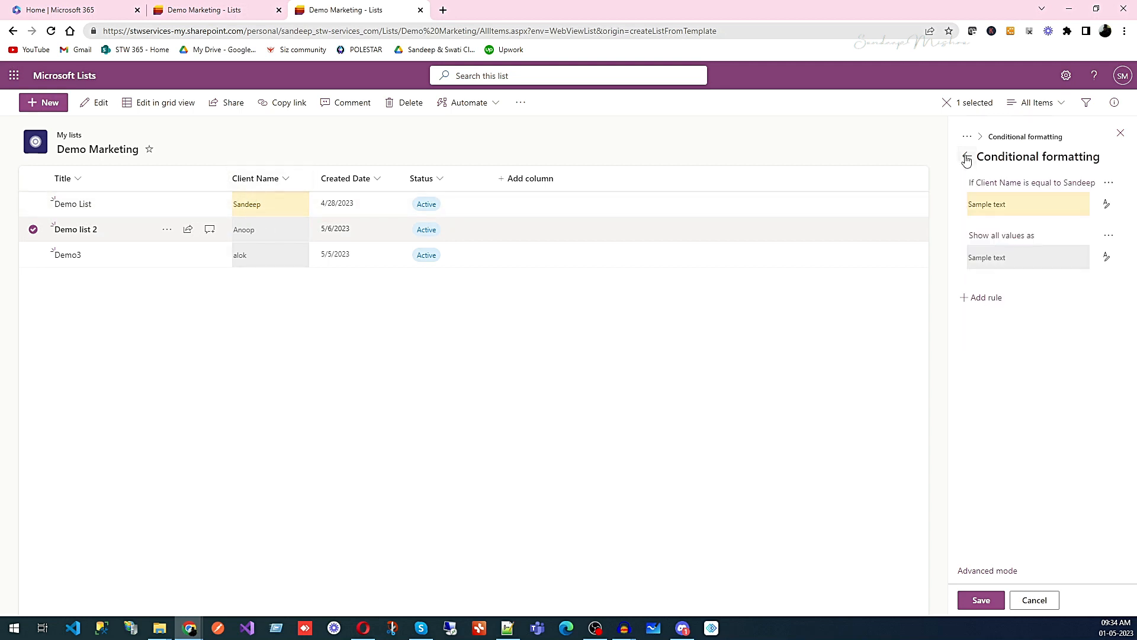
{"action": "left_click", "coordinate": [1106, 257]}
{"action": "left_click", "coordinate": [1084, 339]}
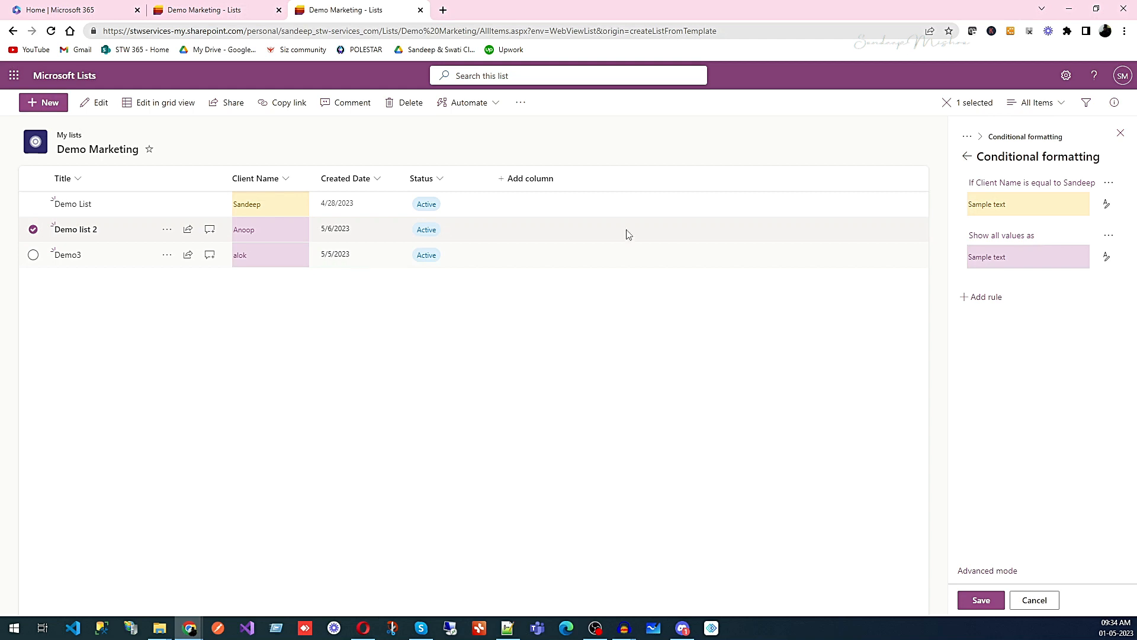
Add a second rule with the condition that Client Name is equal to the client name of Demo list 2.
{"action": "left_click", "coordinate": [988, 298]}
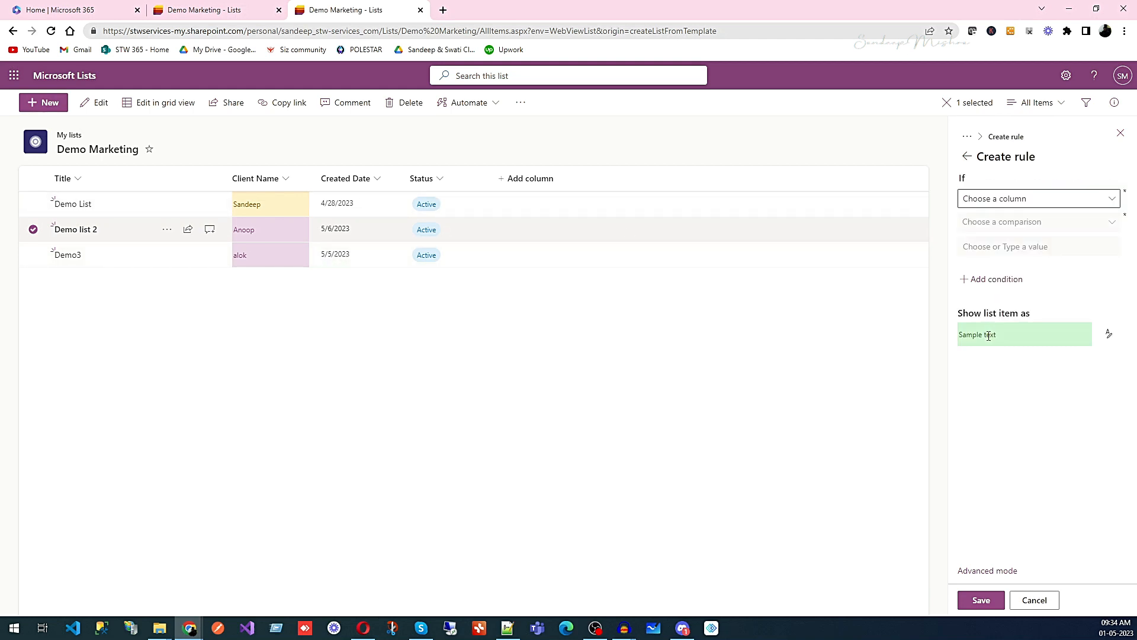
{"action": "left_click", "coordinate": [966, 156]}
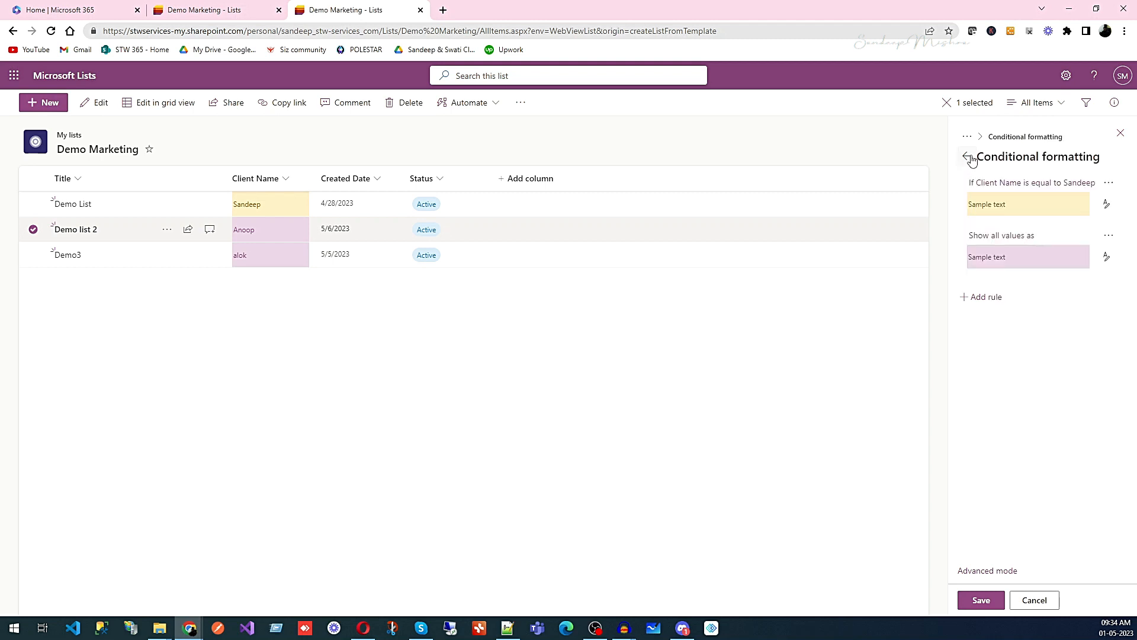
{"action": "left_click", "coordinate": [988, 299]}
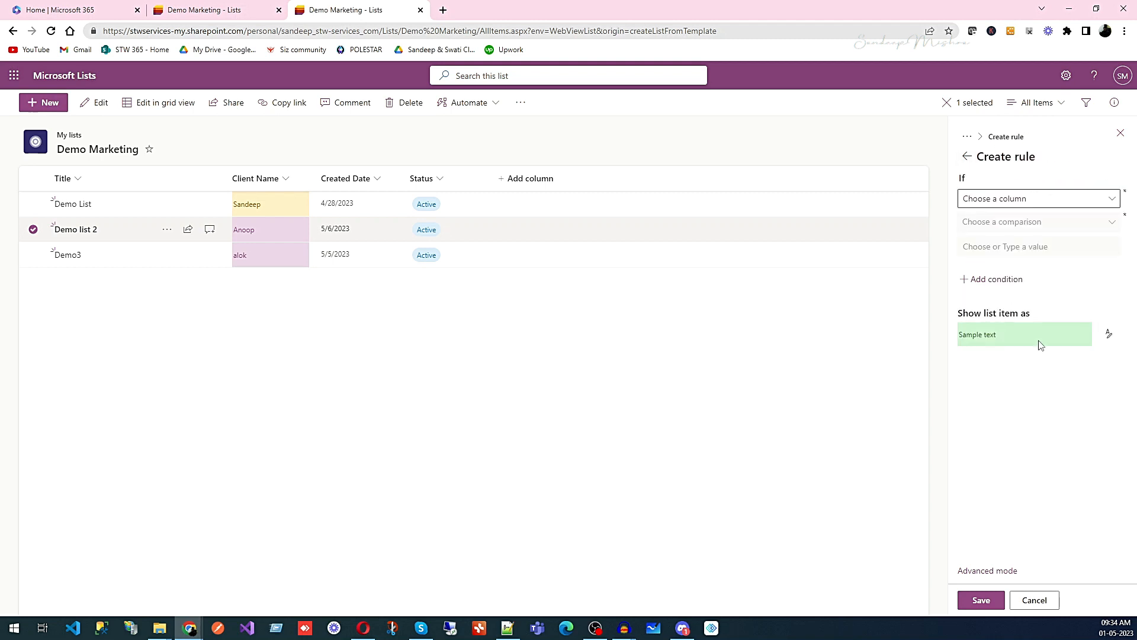
{"action": "left_click", "coordinate": [984, 204]}
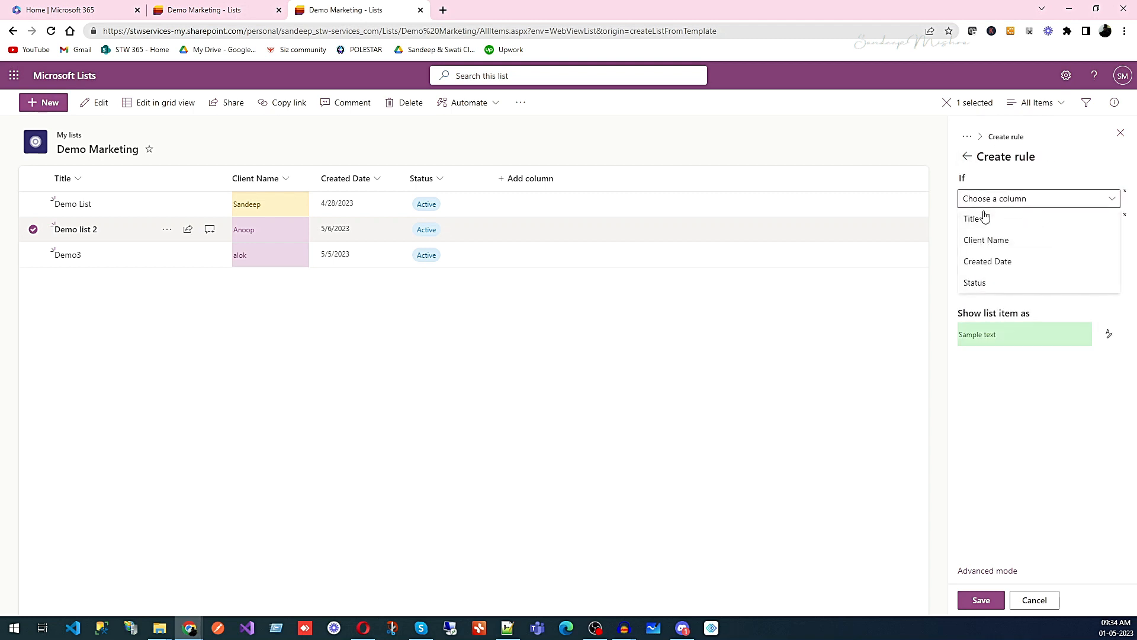
{"action": "left_click", "coordinate": [987, 240]}
{"action": "left_click", "coordinate": [991, 223]}
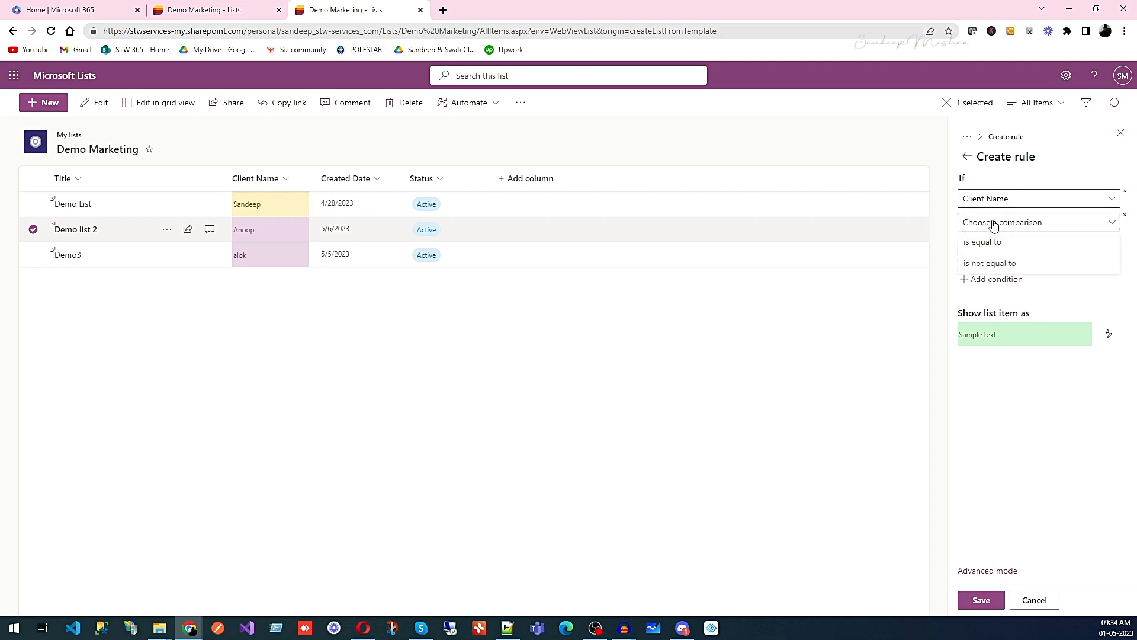
{"action": "left_click", "coordinate": [993, 243]}
{"action": "left_click", "coordinate": [1033, 247]}
{"action": "type", "text": "Anoop"}
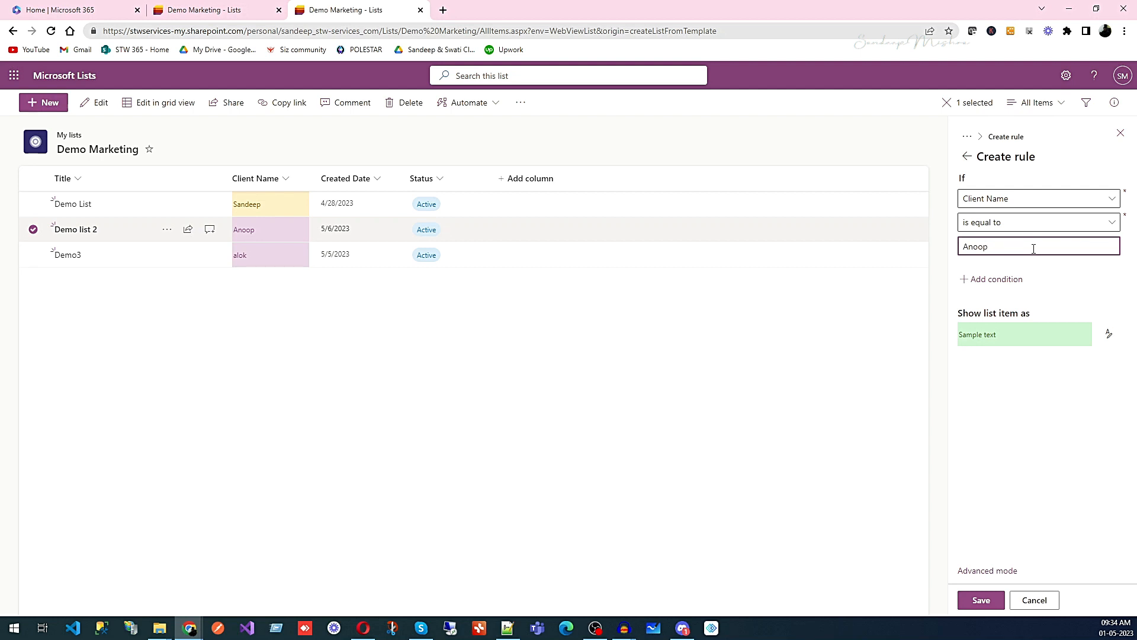
Set the second rule's fill to light red, clear the item selection and return to the Client Name column's formatting options.
{"action": "left_click", "coordinate": [1108, 334]}
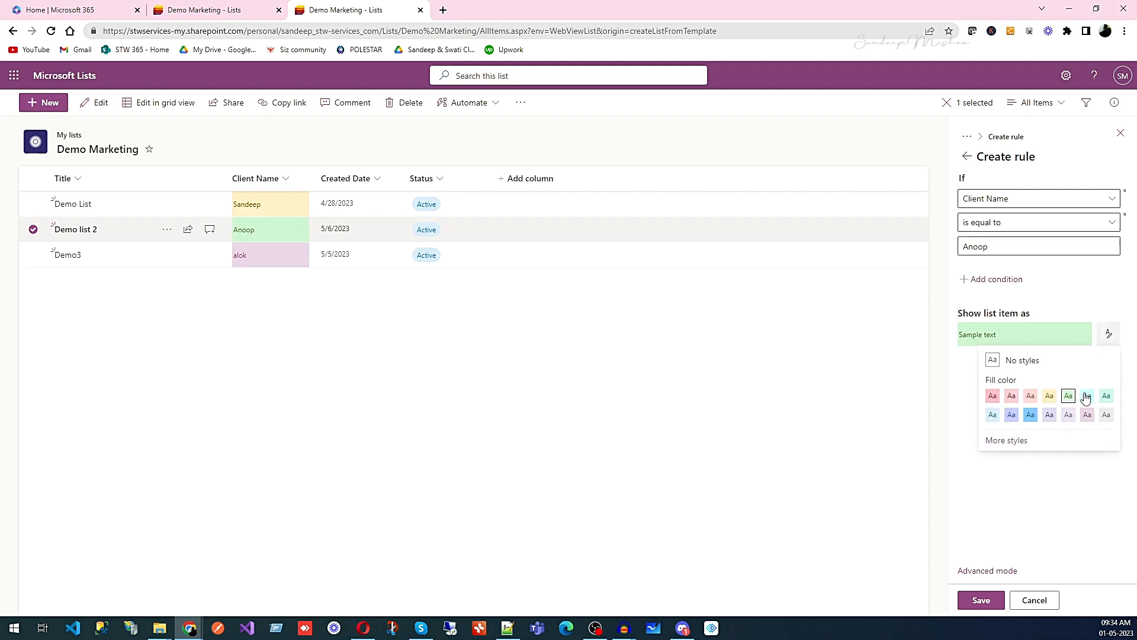
{"action": "left_click", "coordinate": [1034, 398]}
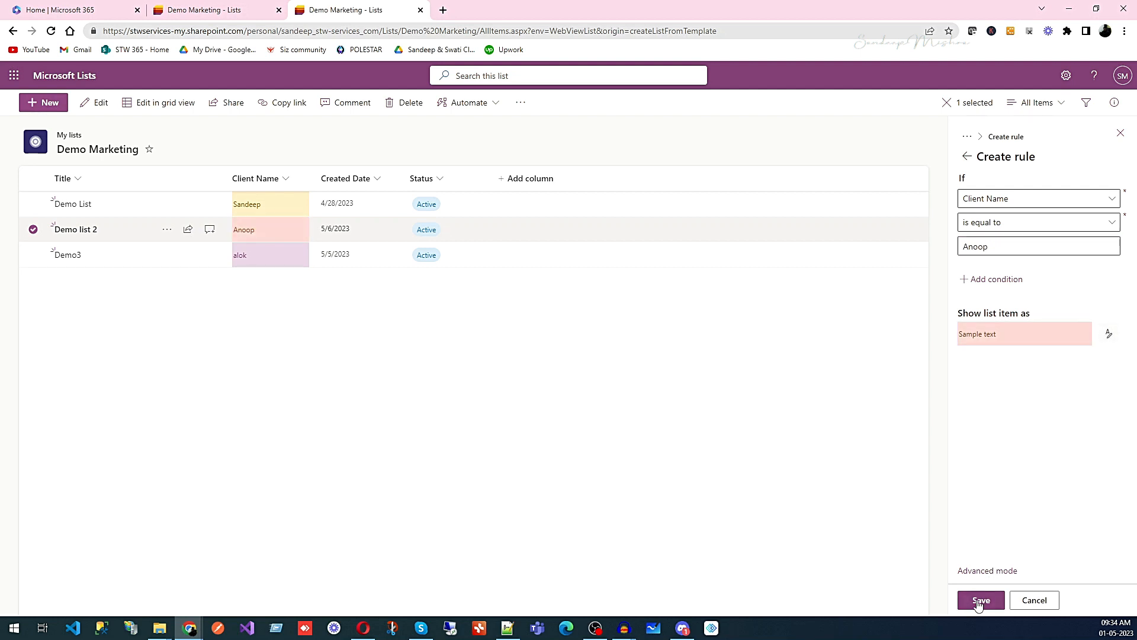
{"action": "left_click", "coordinate": [967, 156]}
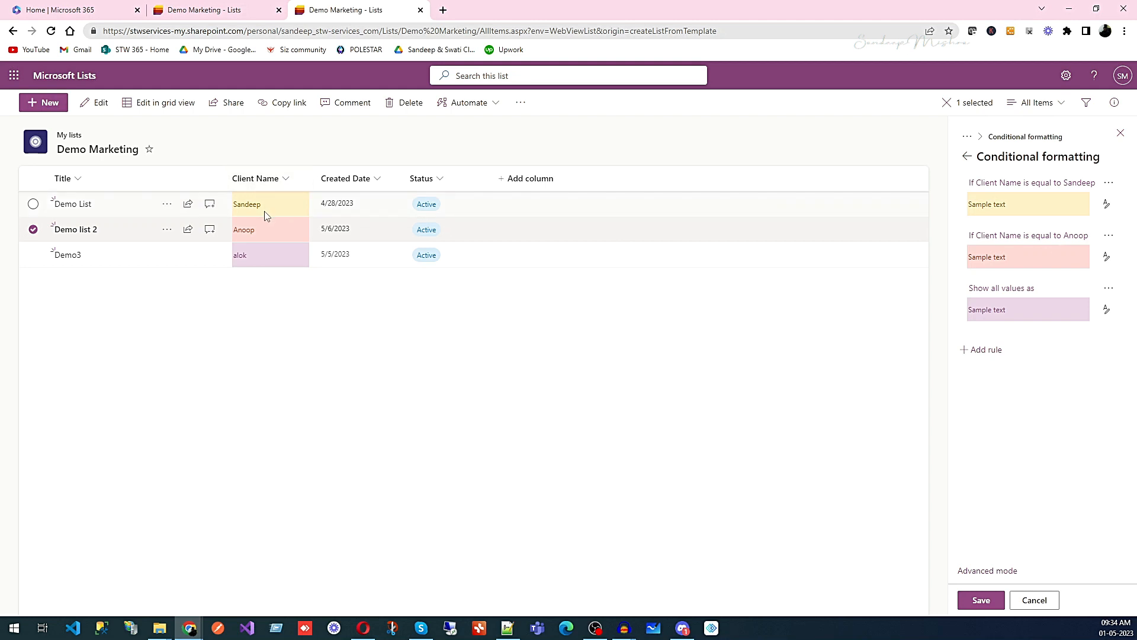
{"action": "left_click", "coordinate": [633, 428]}
{"action": "left_click", "coordinate": [966, 157]}
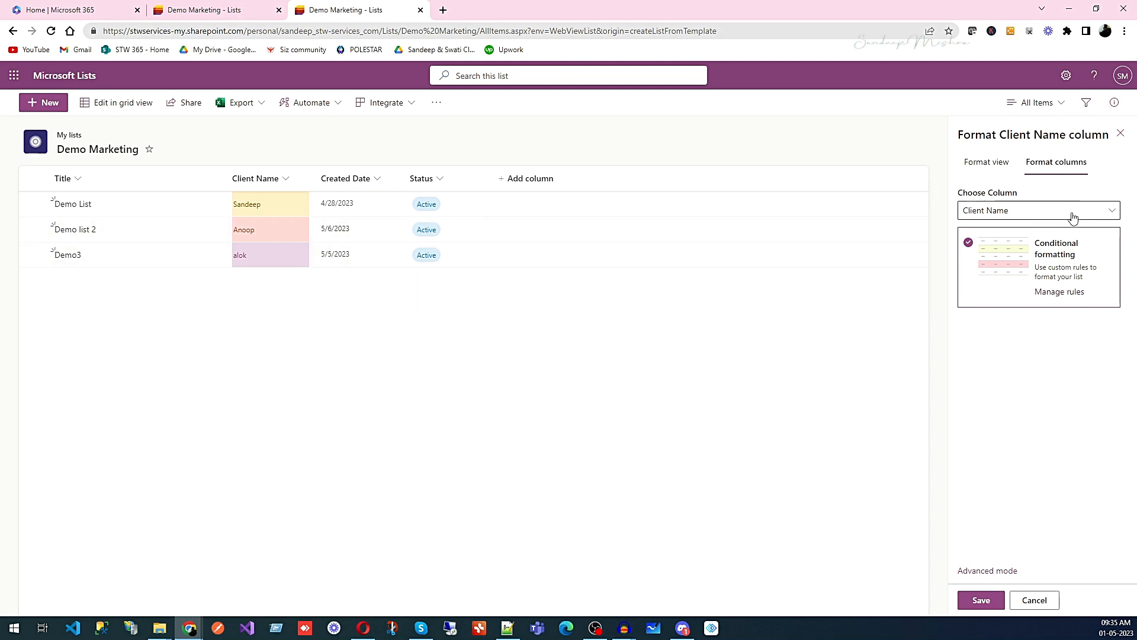
Switch the view layout to Gallery and view the details of the Demo list 2 card.
{"action": "left_click", "coordinate": [1003, 166]}
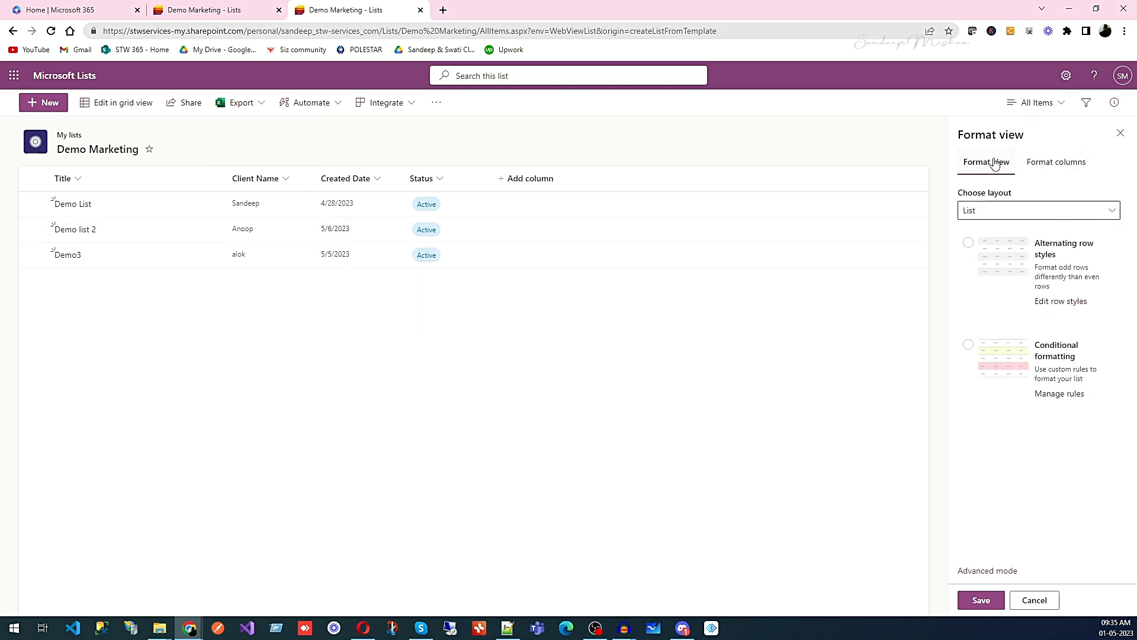
{"action": "left_click", "coordinate": [990, 213]}
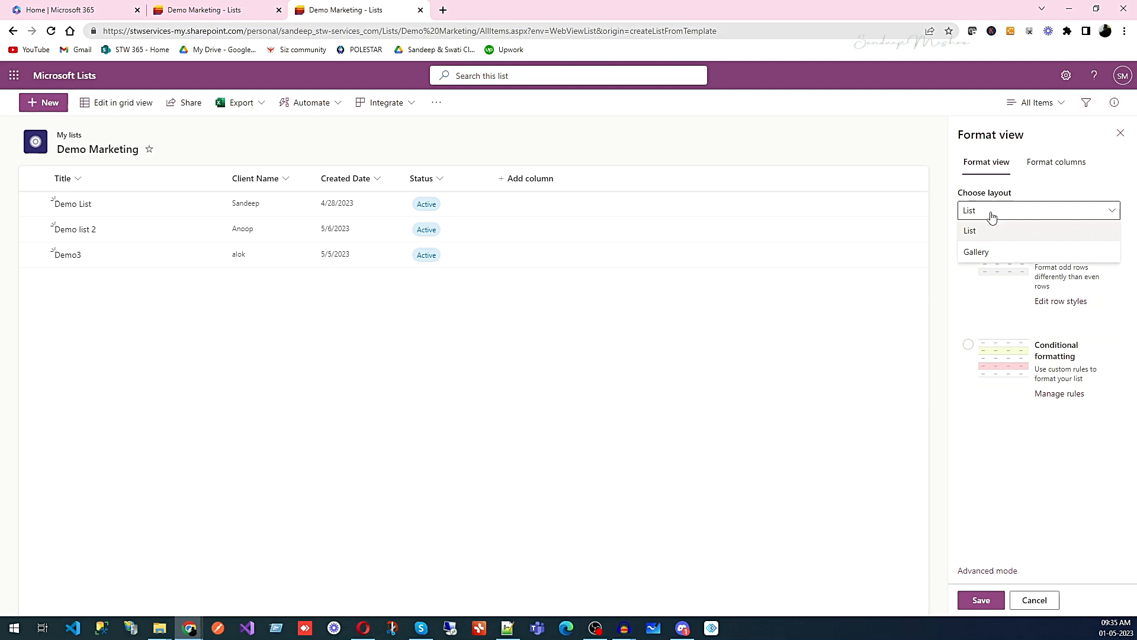
{"action": "left_click", "coordinate": [980, 254]}
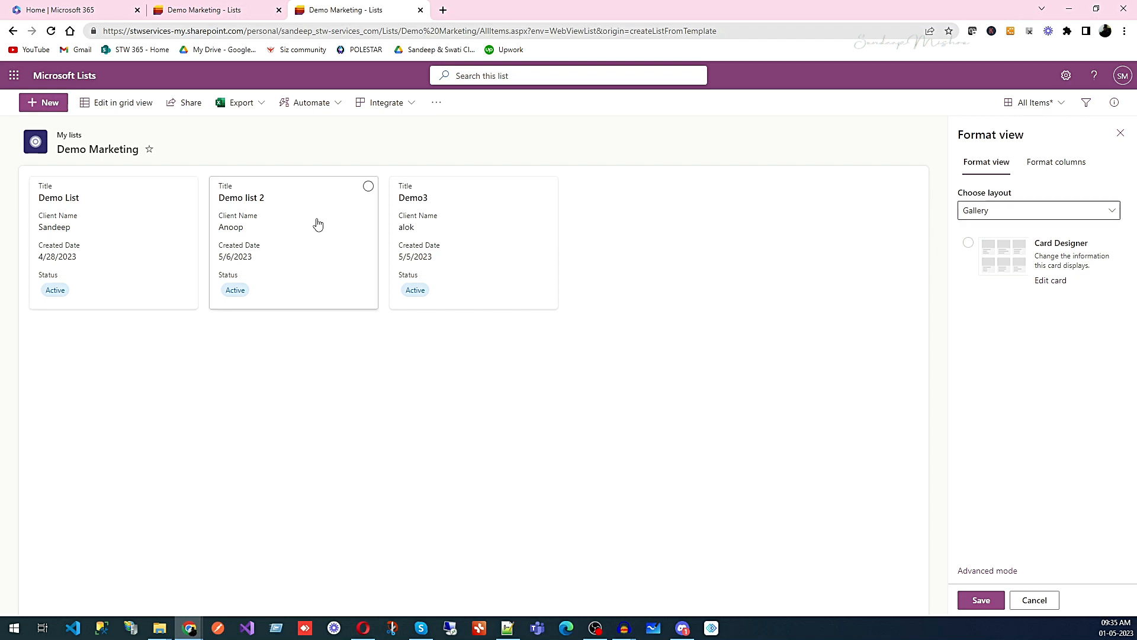
{"action": "left_click", "coordinate": [339, 237]}
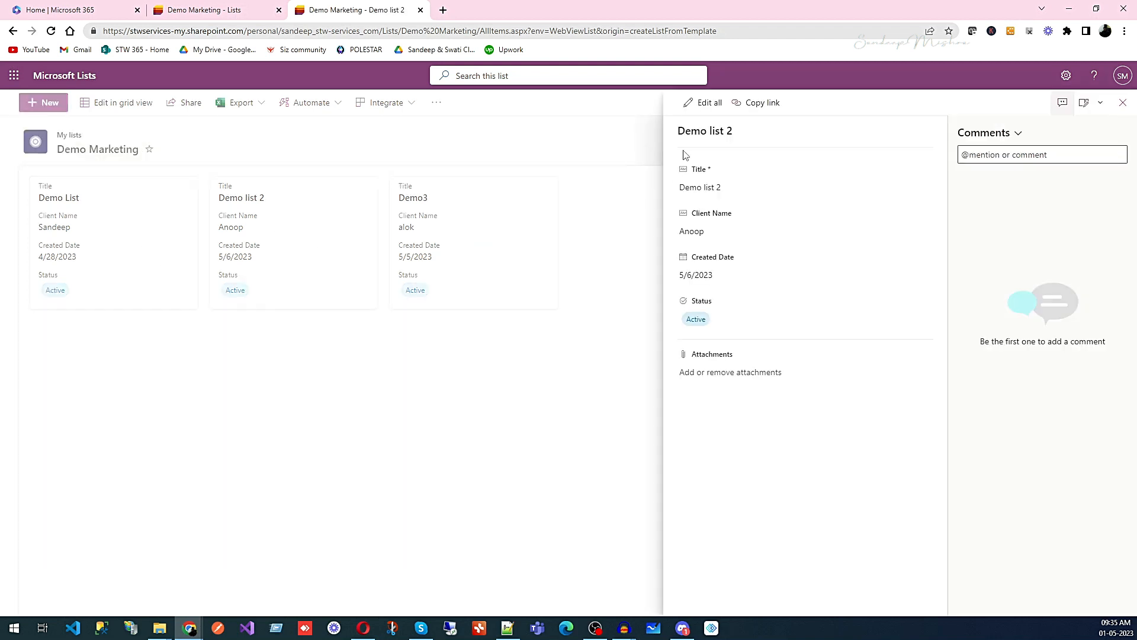
{"action": "left_click", "coordinate": [614, 287]}
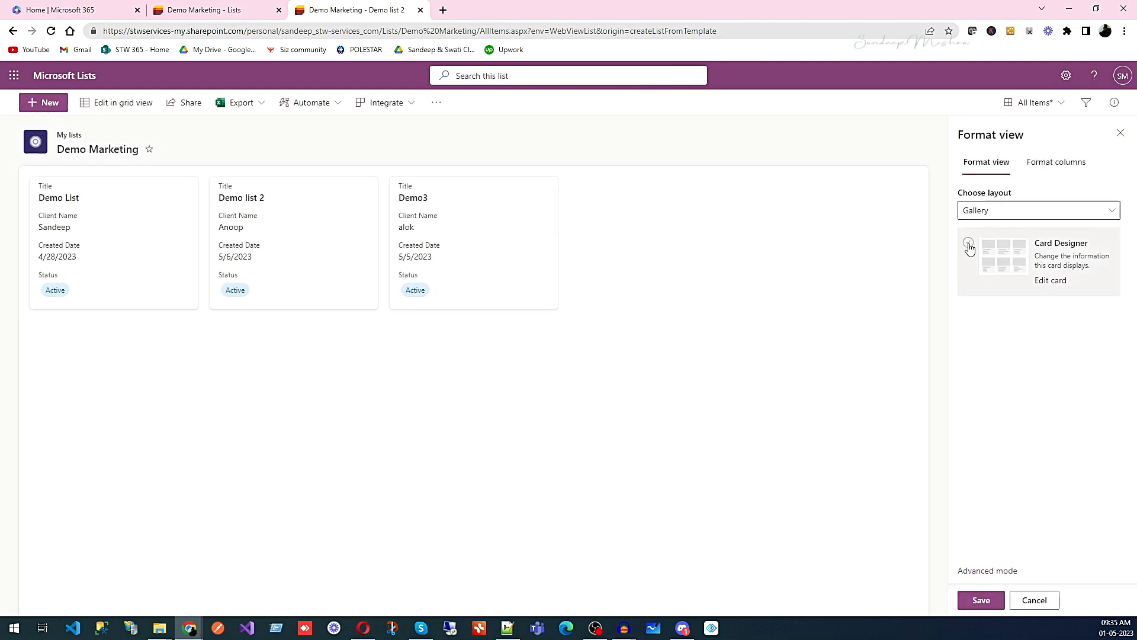
Try the Card Designer by hiding Title on the cards and hiding and restoring Status, and leave without saving.
{"action": "left_click", "coordinate": [993, 259]}
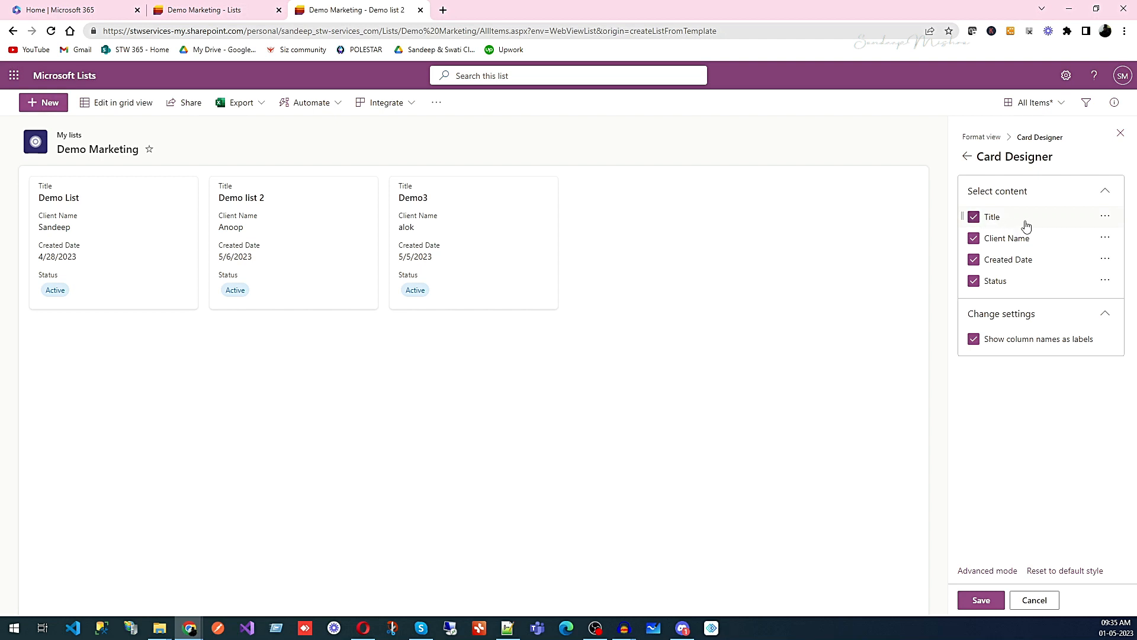
{"action": "left_click", "coordinate": [976, 221]}
{"action": "left_click", "coordinate": [974, 218]}
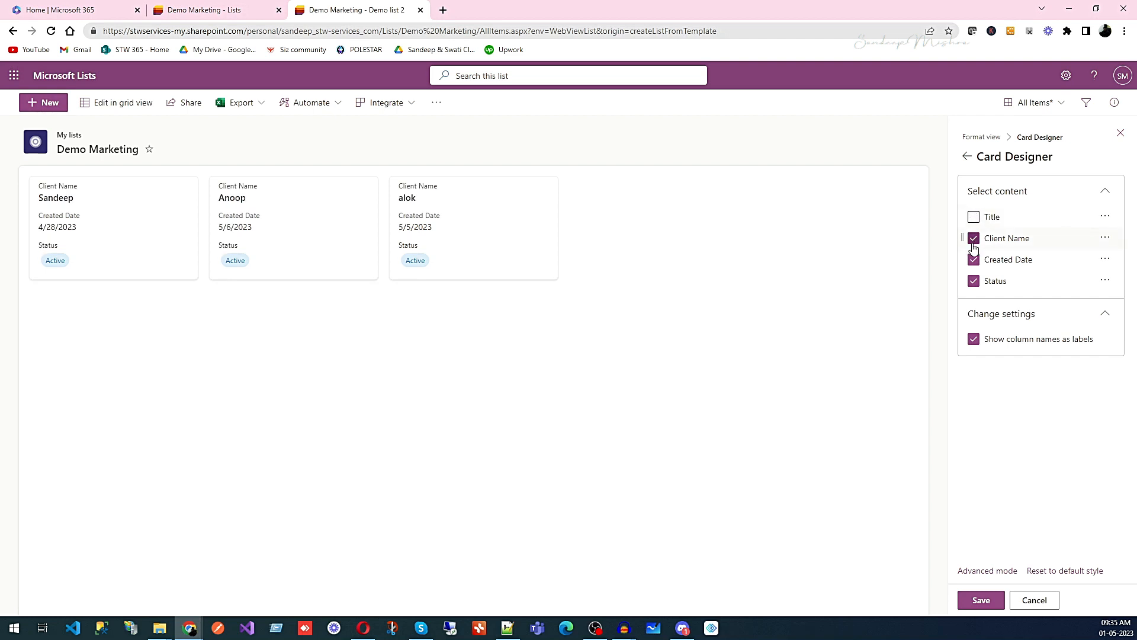
{"action": "left_click", "coordinate": [971, 284]}
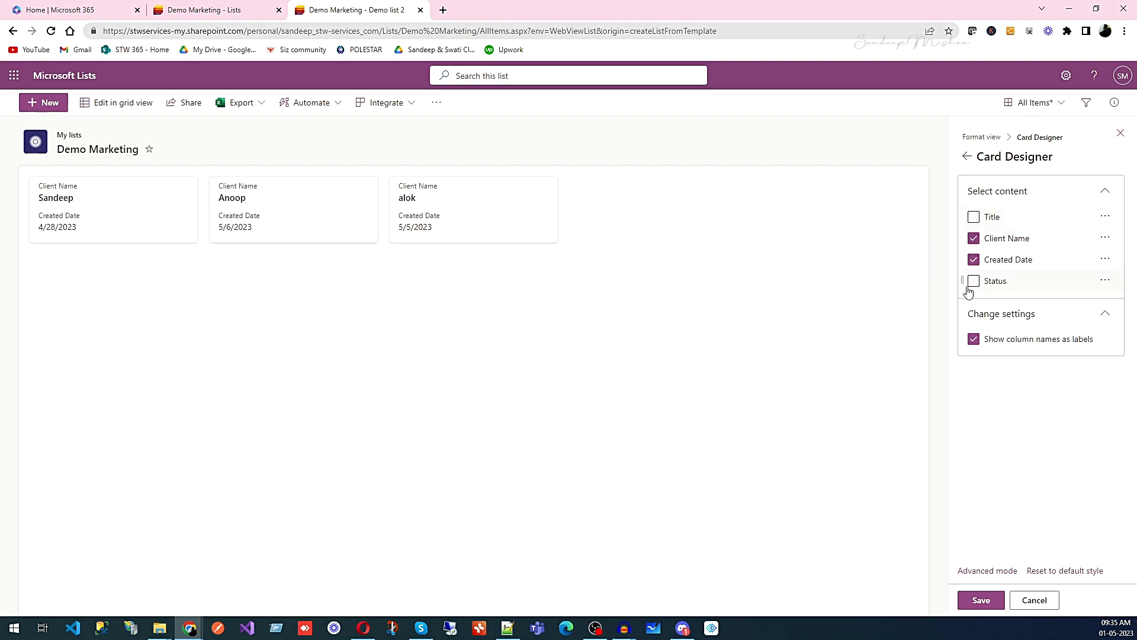
{"action": "left_click", "coordinate": [972, 283]}
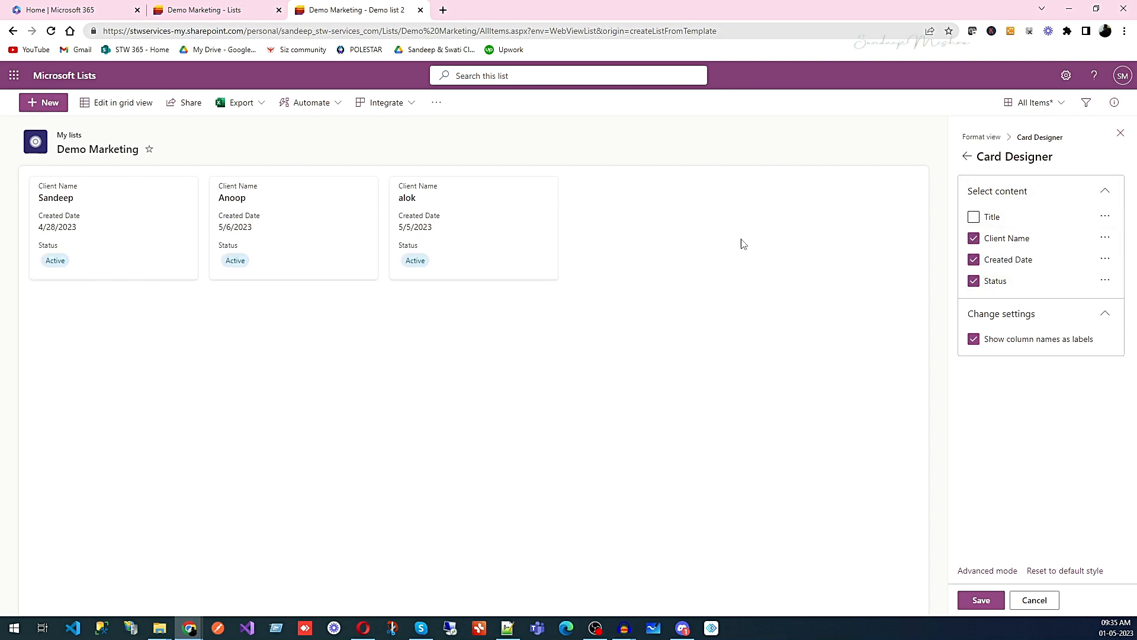
{"action": "left_click", "coordinate": [967, 158]}
Turn on conditional formatting for the Client Name column on the gallery cards.
{"action": "left_click", "coordinate": [1075, 172]}
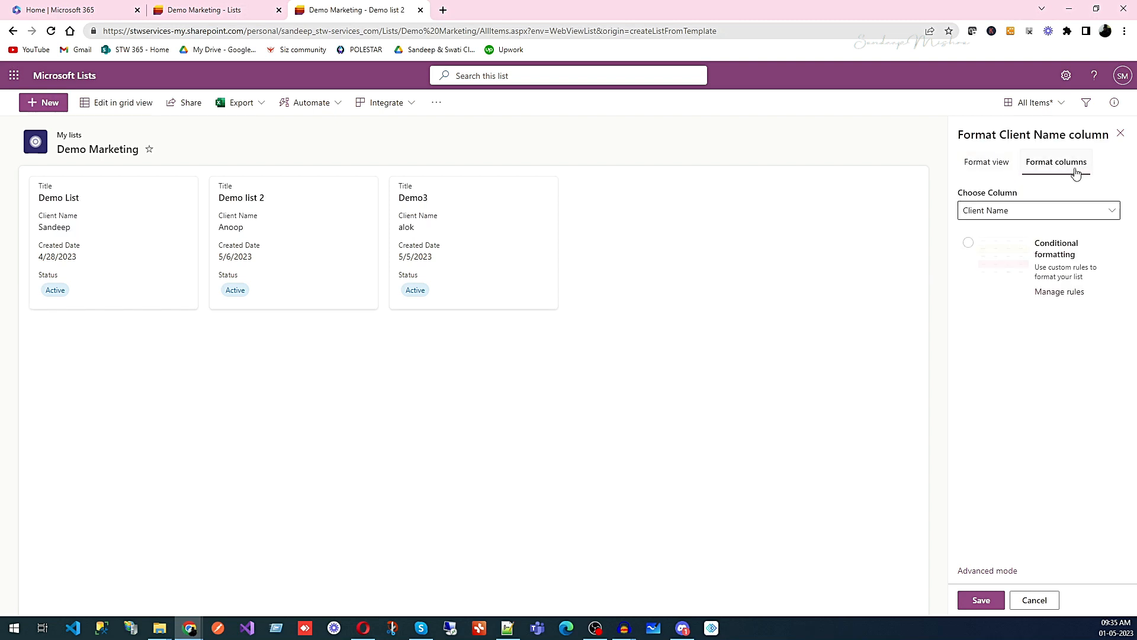
{"action": "left_click", "coordinate": [971, 249]}
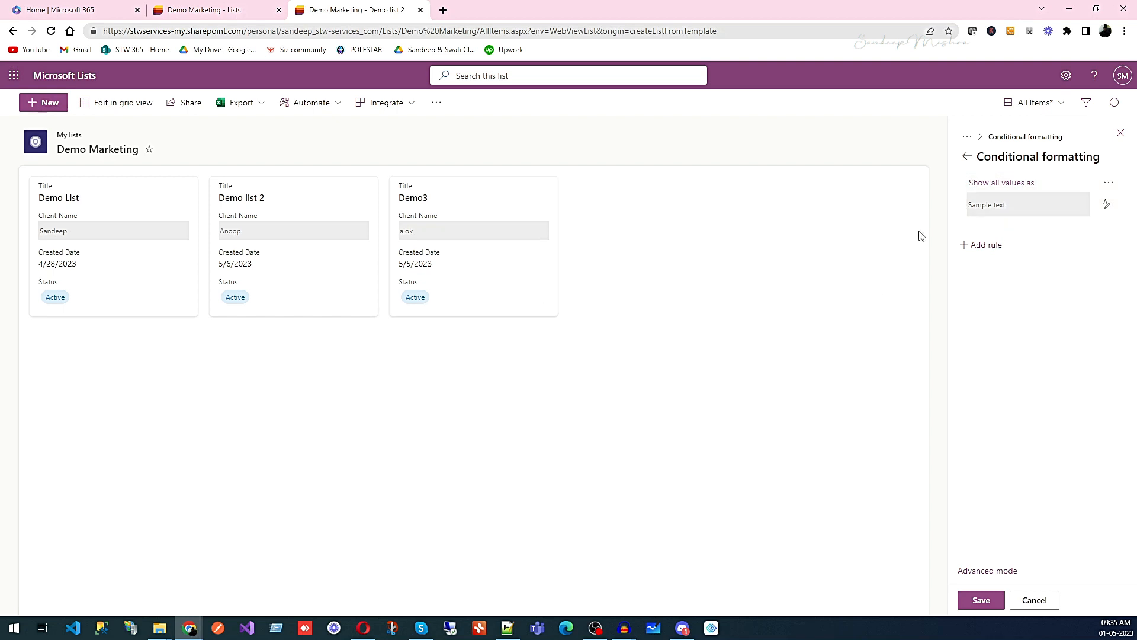
Add a conditional formatting rule for Client Name with the condition Status is equal to Active.
{"action": "left_click", "coordinate": [988, 245]}
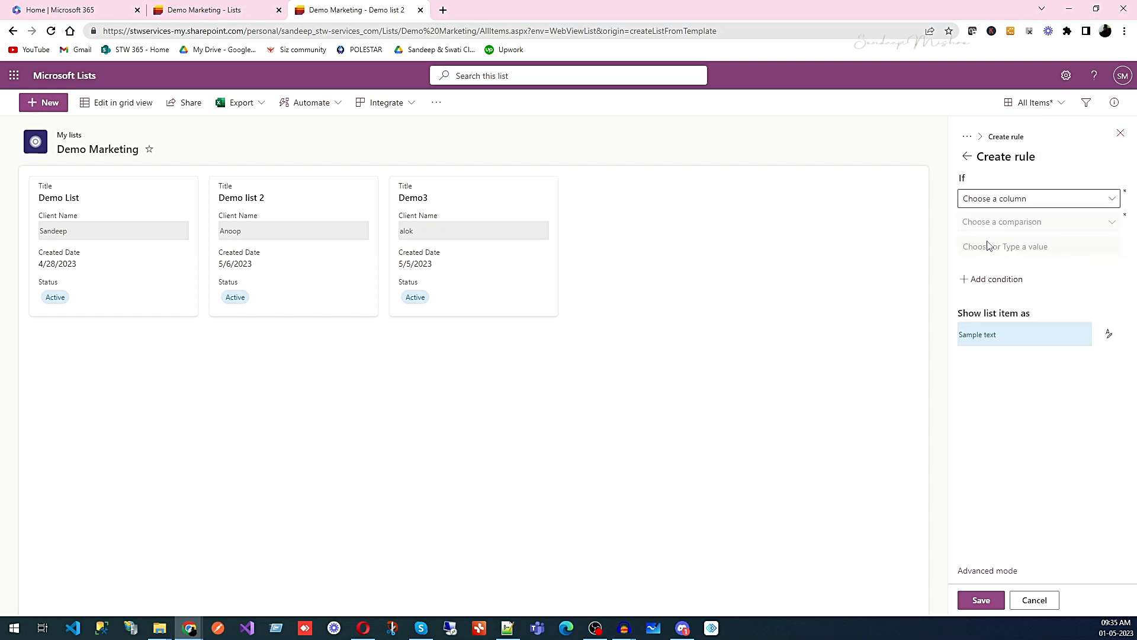
{"action": "left_click", "coordinate": [1111, 199]}
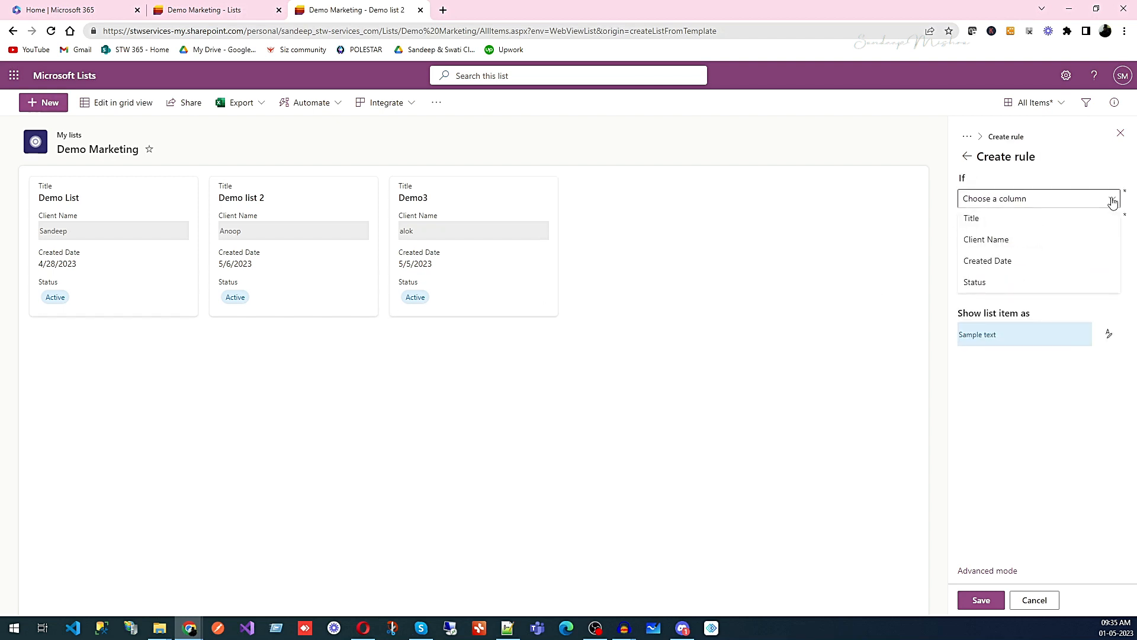
{"action": "left_click", "coordinate": [976, 287]}
{"action": "left_click", "coordinate": [1110, 222]}
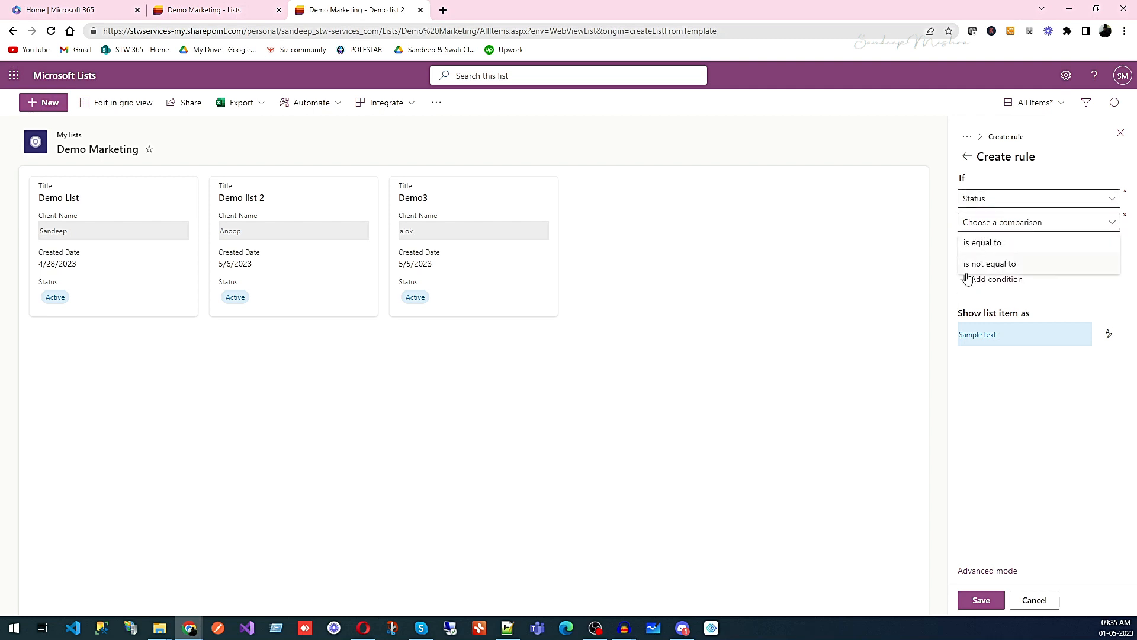
{"action": "left_click", "coordinate": [985, 243]}
{"action": "left_click", "coordinate": [1009, 249]}
{"action": "left_click", "coordinate": [995, 265]}
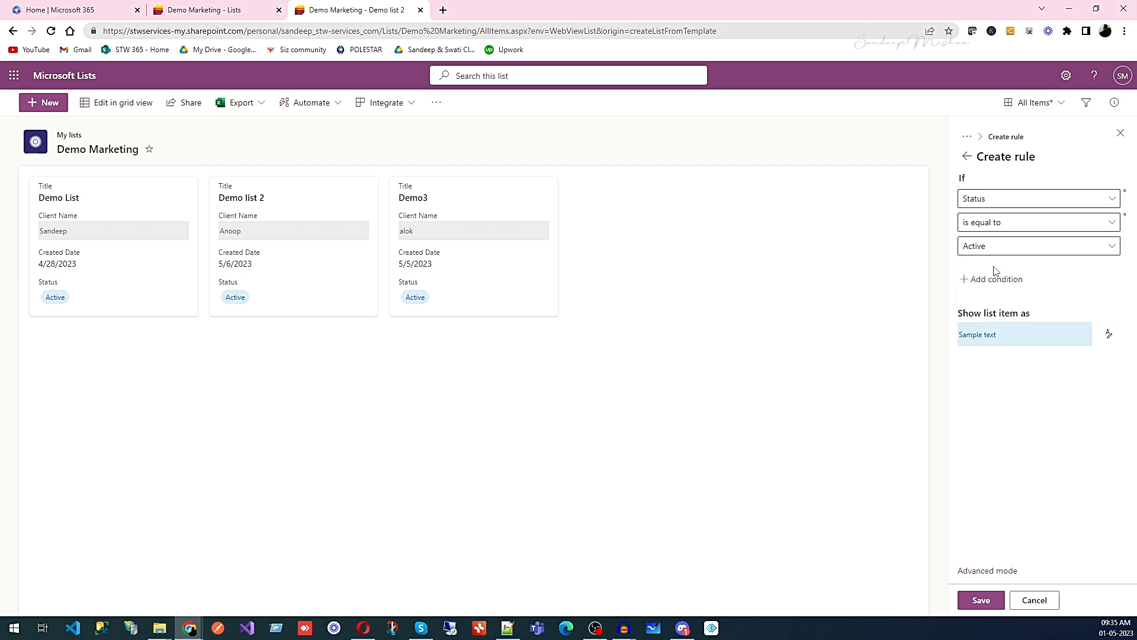
Set the new rule's fill to light red and return to the Client Name column's formatting options.
{"action": "left_click", "coordinate": [1109, 333]}
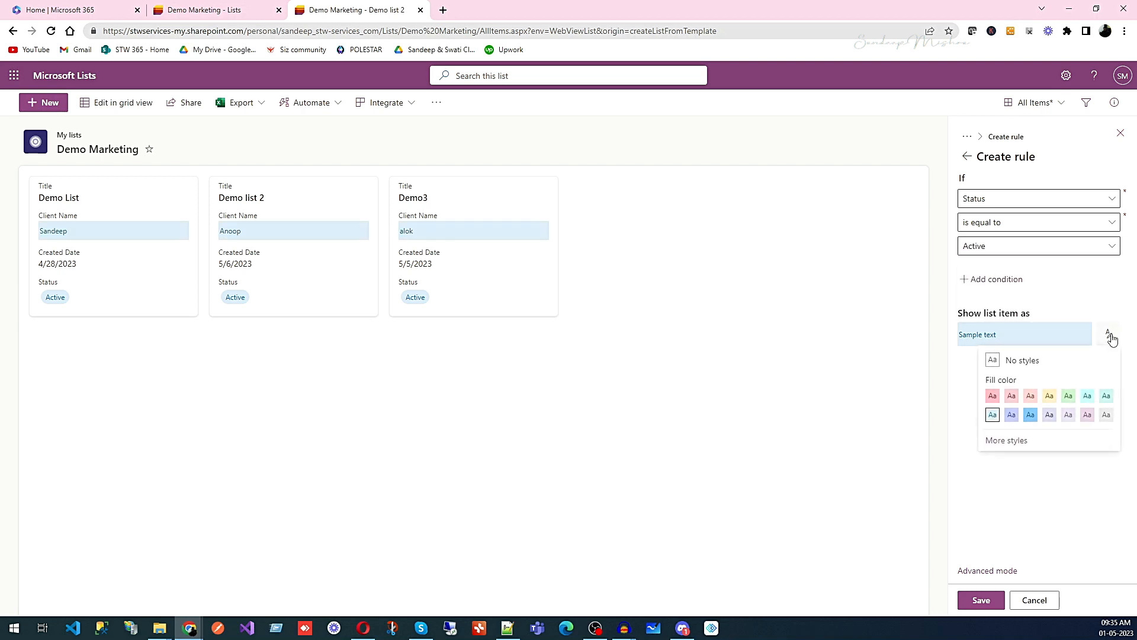
{"action": "left_click", "coordinate": [992, 395]}
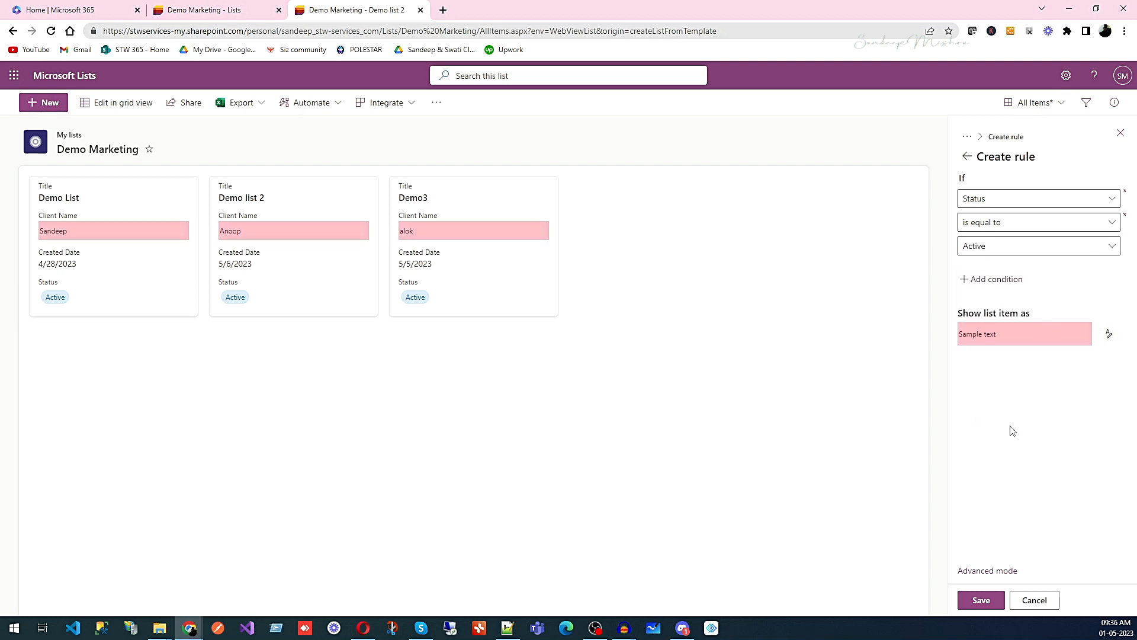
{"action": "left_click", "coordinate": [966, 156]}
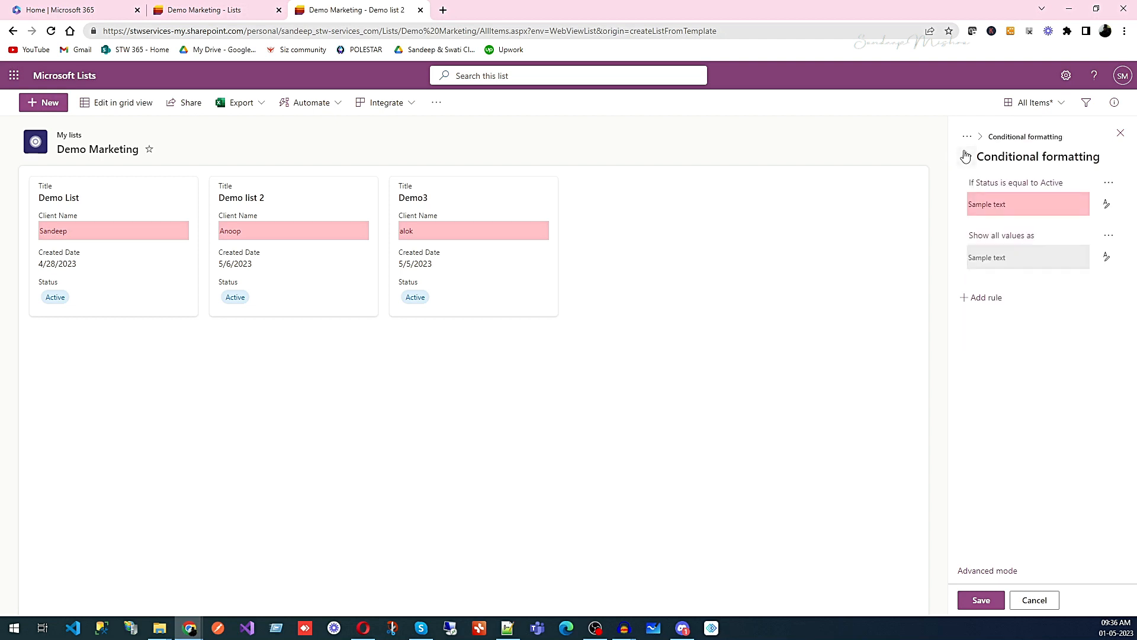
{"action": "left_click", "coordinate": [966, 156]}
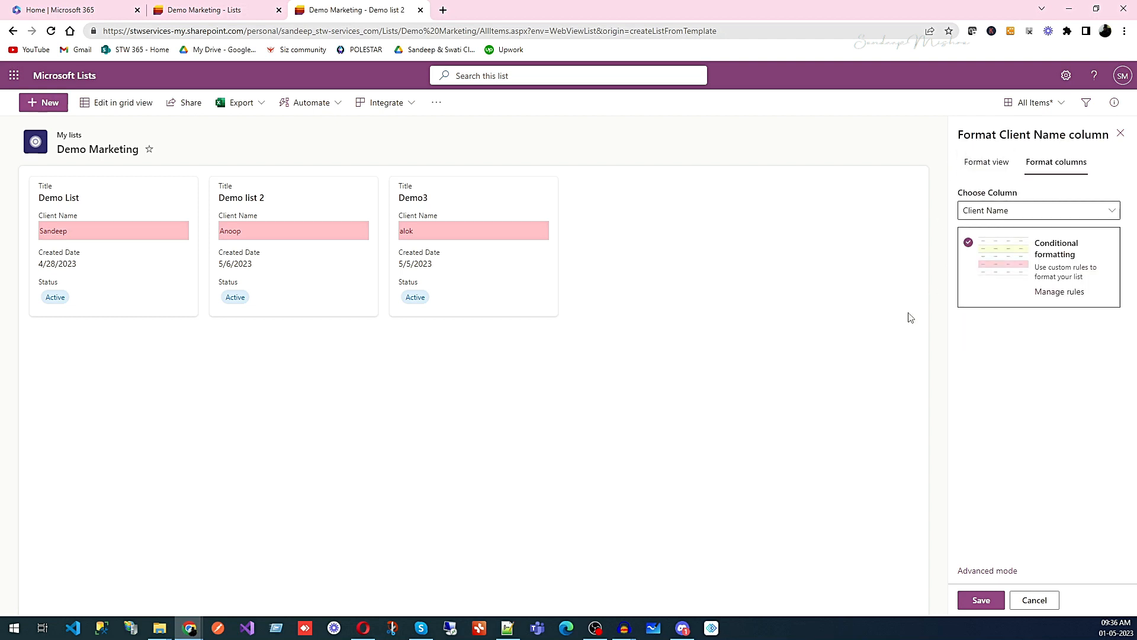